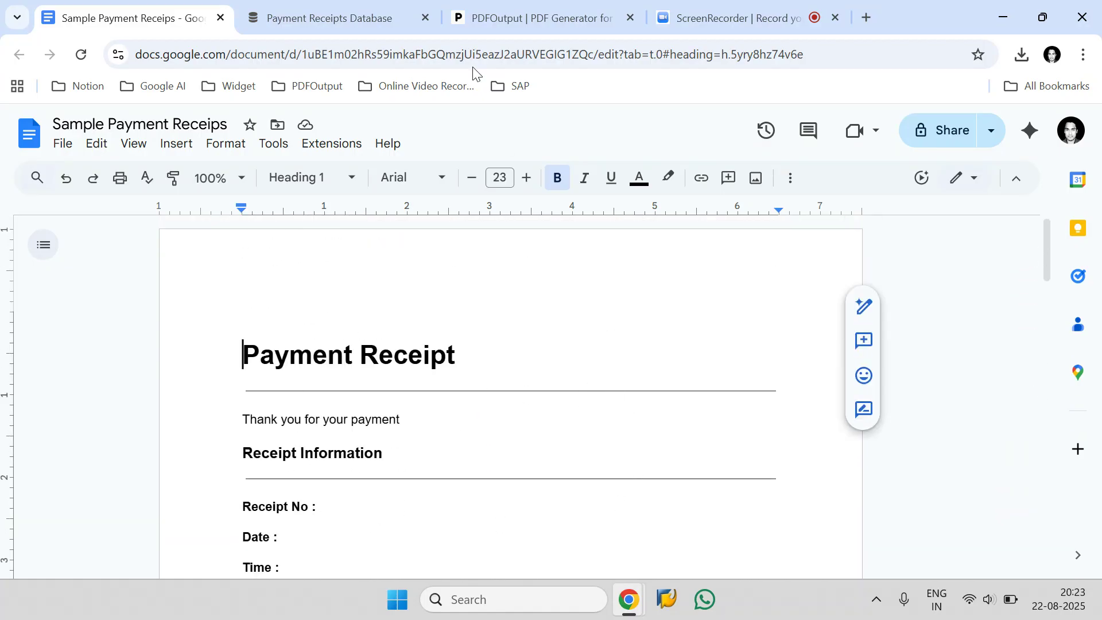
# Step: Switch to the Payment Receipts Database in Notion and narrow its Receipt Date column
pyautogui.click(356, 15)
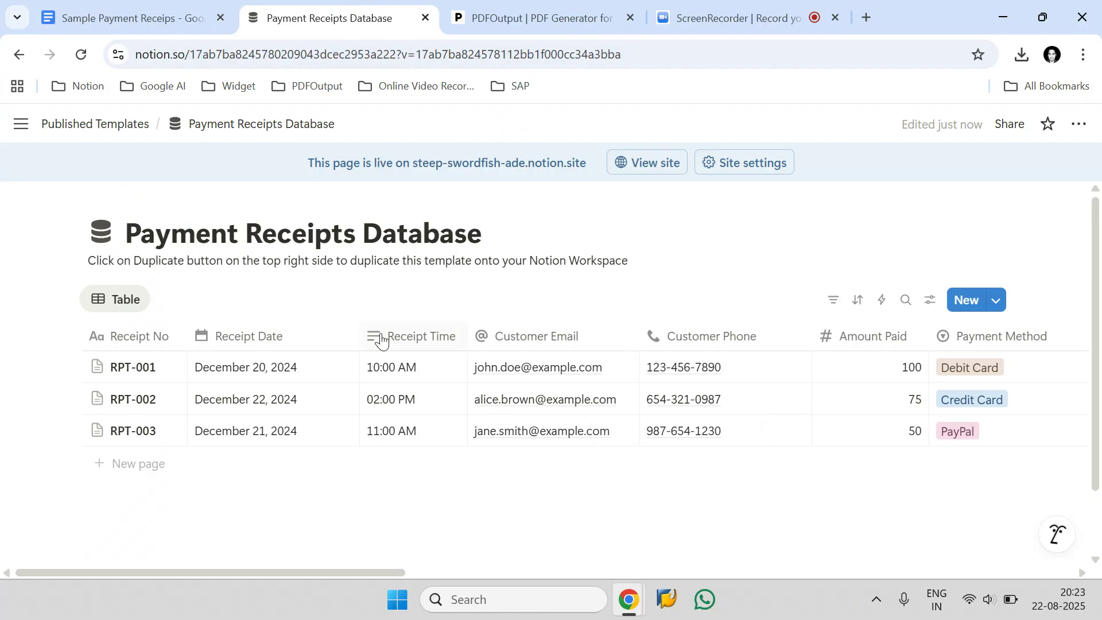
pyautogui.moveTo(359, 336); pyautogui.dragTo(321, 339)
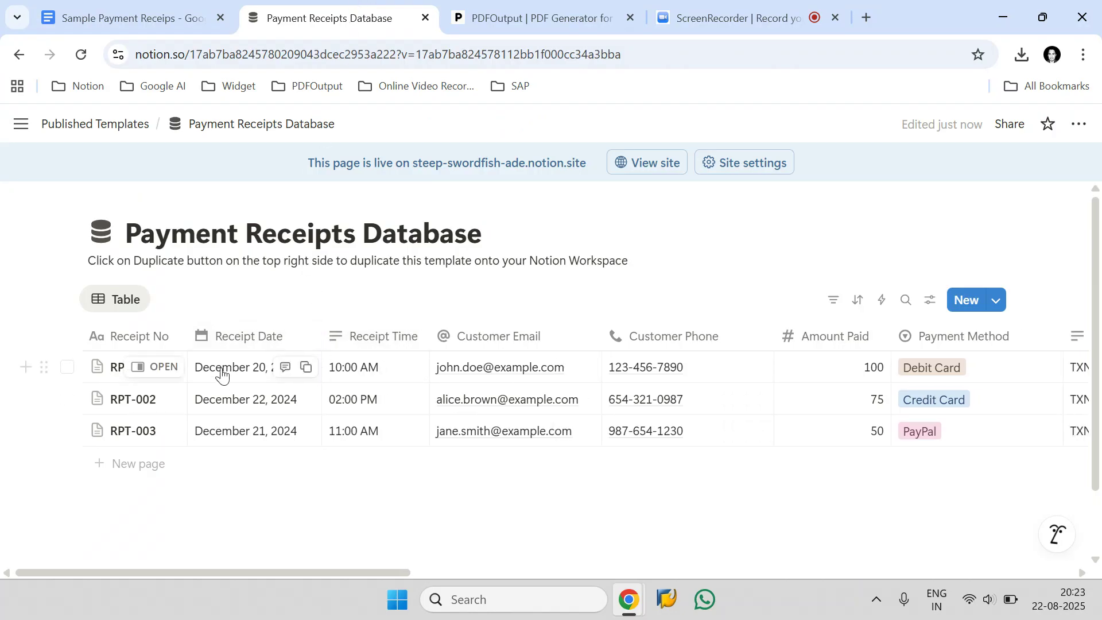
# Step: Review the three receipt records in the Notion database alongside the fields in the Sample Payment Receips document
pyautogui.click(67, 368)
pyautogui.click(67, 399)
pyautogui.click(67, 431)
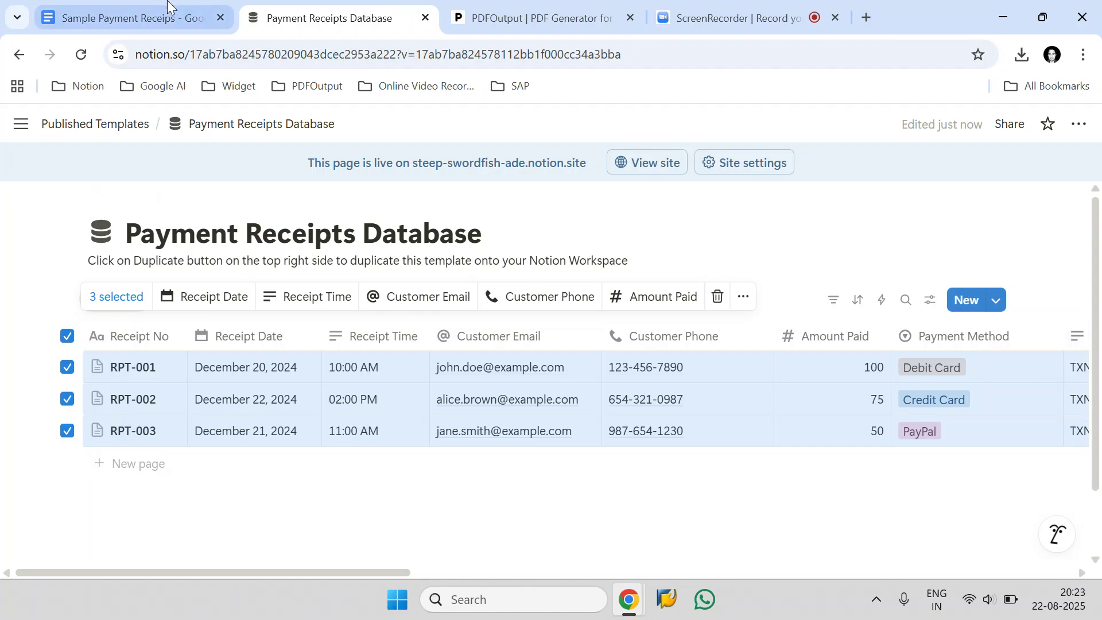
pyautogui.click(173, 17)
pyautogui.scroll(-20, 452, 316)
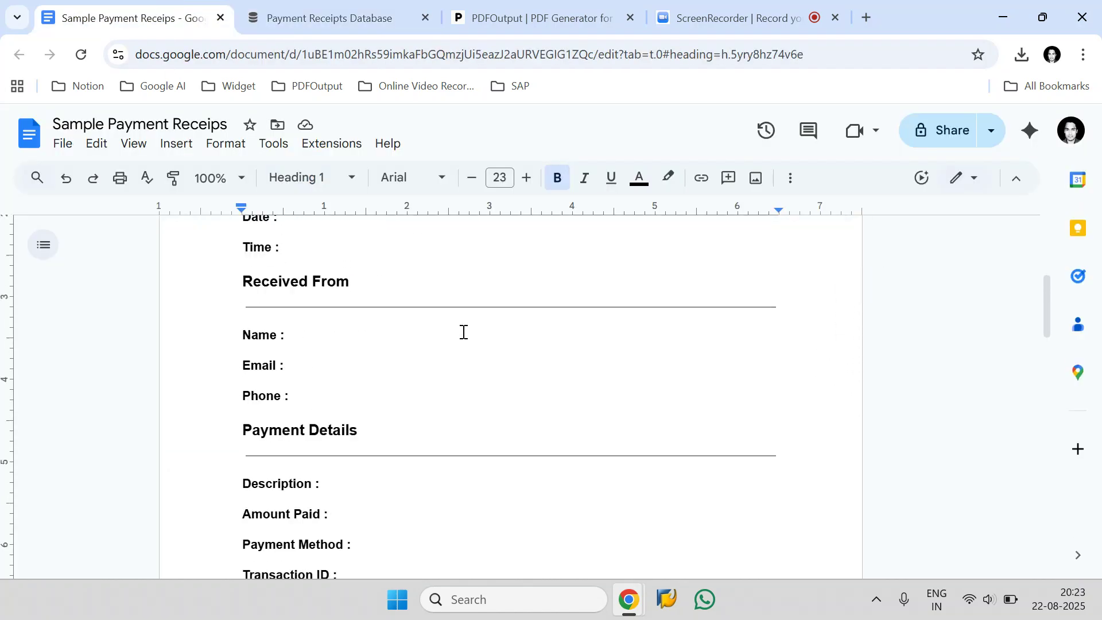
pyautogui.scroll(20, 463, 332)
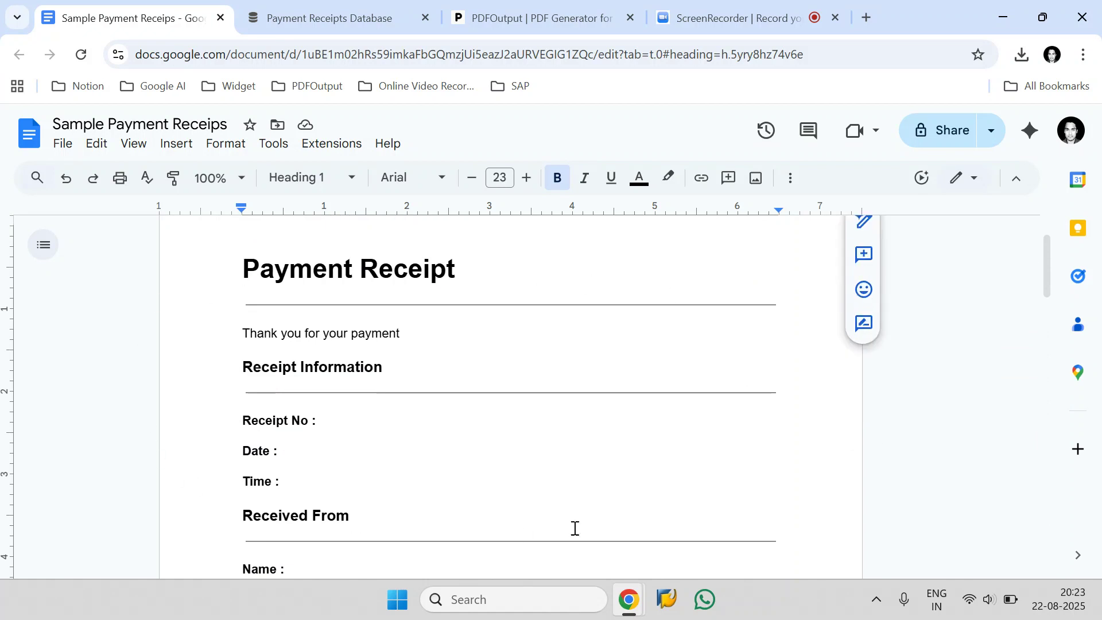
pyautogui.click(345, 11)
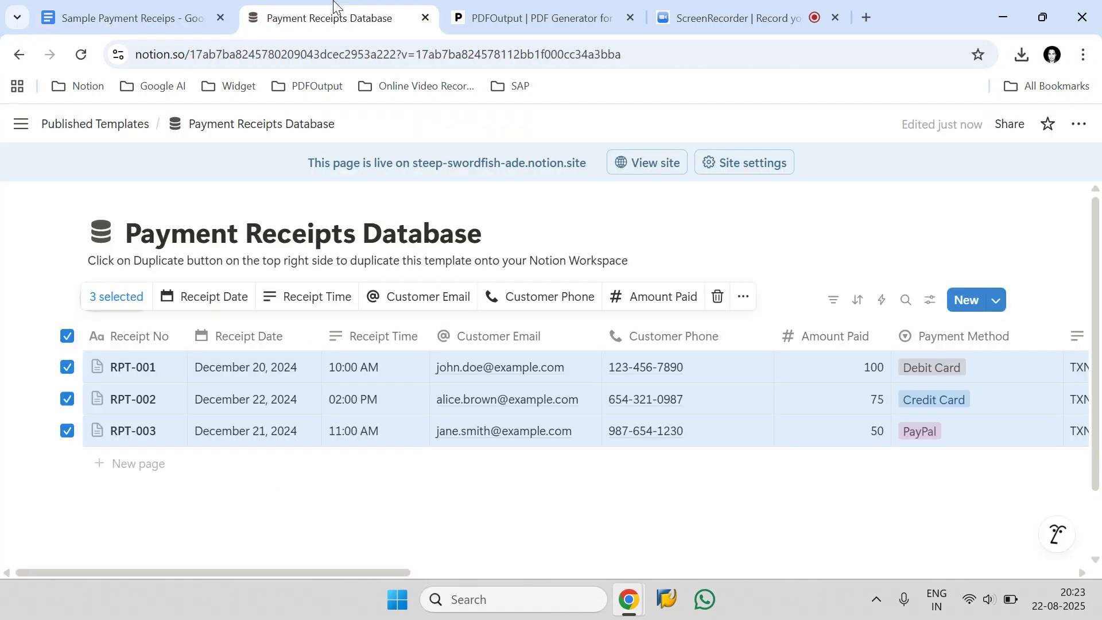
pyautogui.click(67, 336)
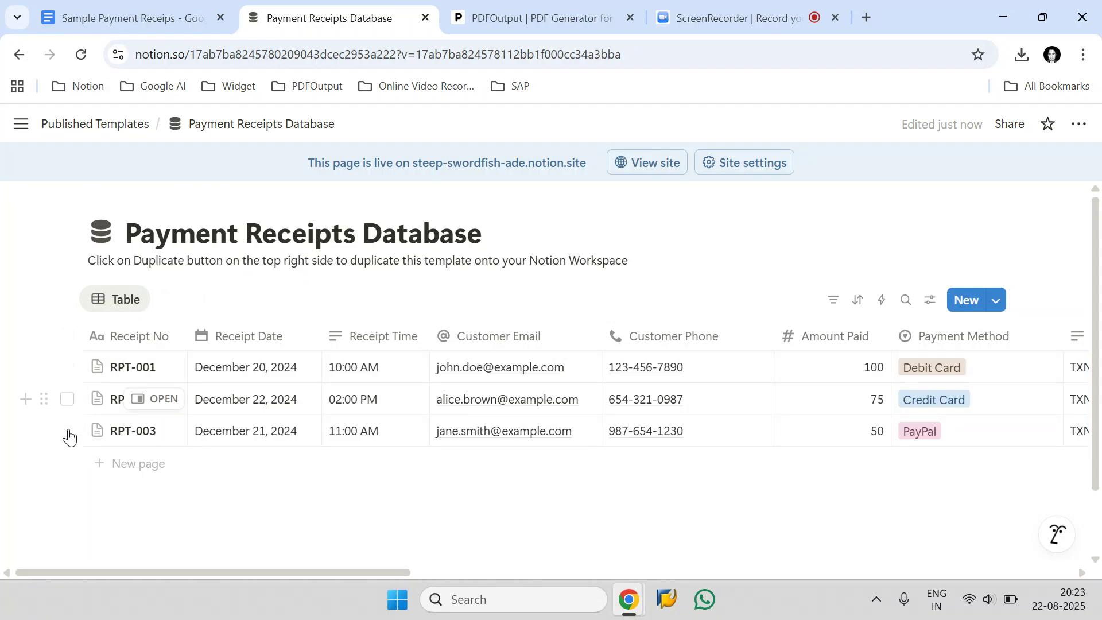
pyautogui.click(78, 6)
pyautogui.hotkey('ctrl', 'Tab')
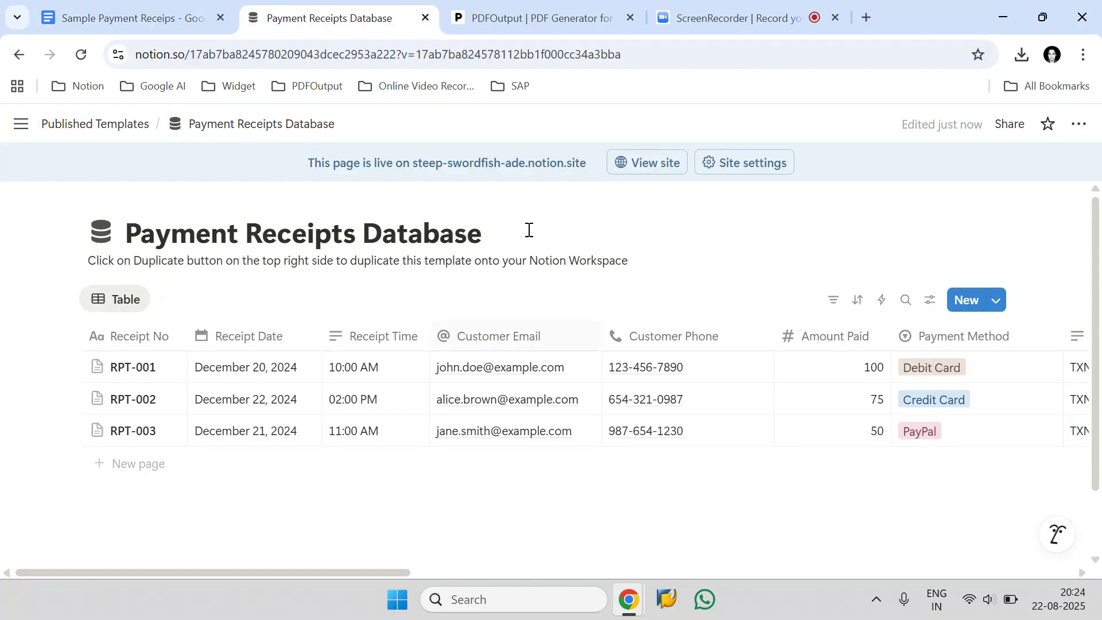
# Step: Switch to PDFOutput and sign in with Google using the first listed account
pyautogui.click(544, 26)
pyautogui.moveTo(175, 138); pyautogui.dragTo(55, 138)
pyautogui.click(267, 240)
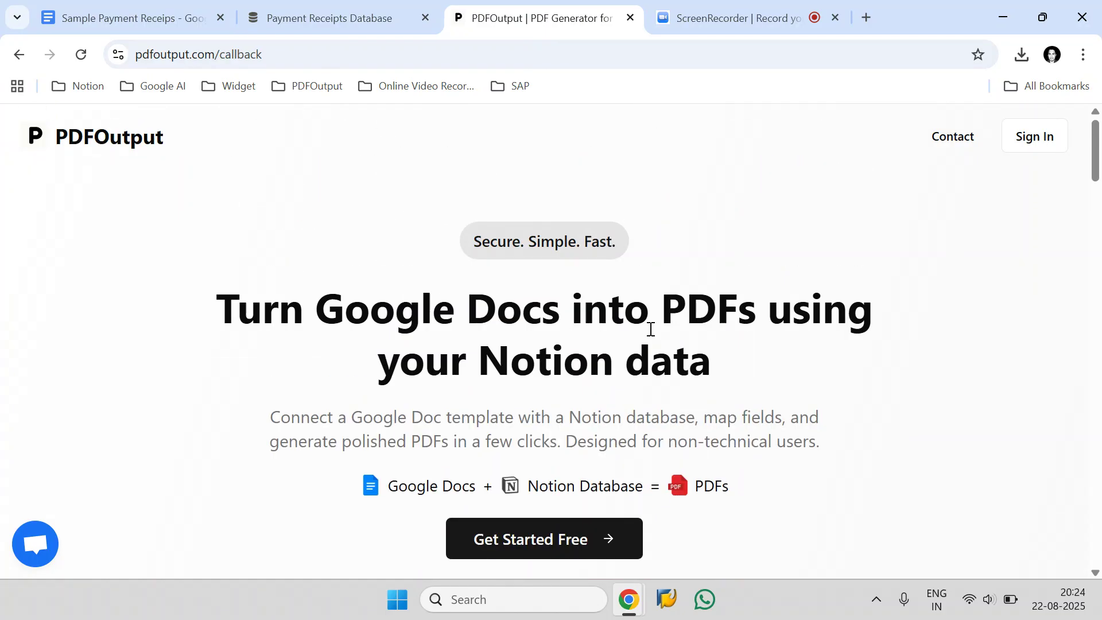
pyautogui.click(1031, 135)
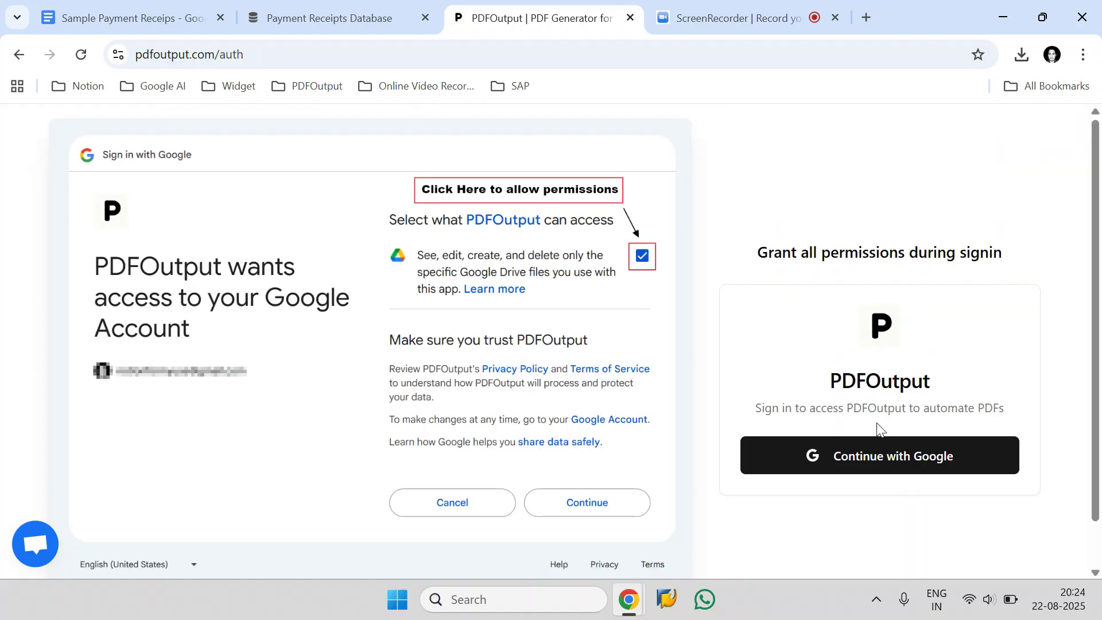
pyautogui.click(819, 451)
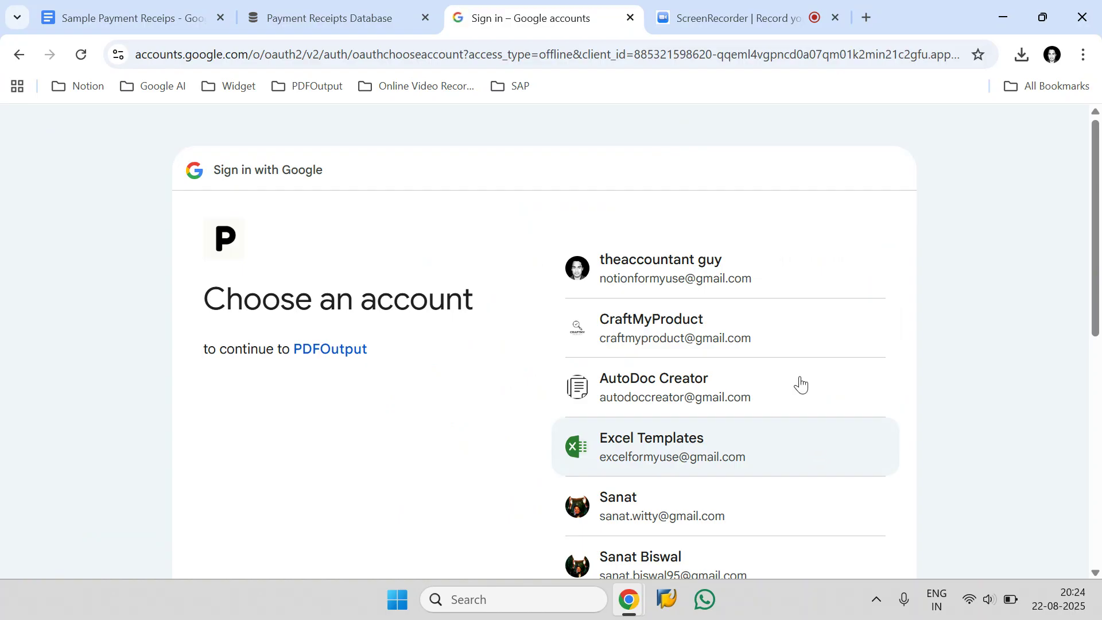
pyautogui.click(771, 264)
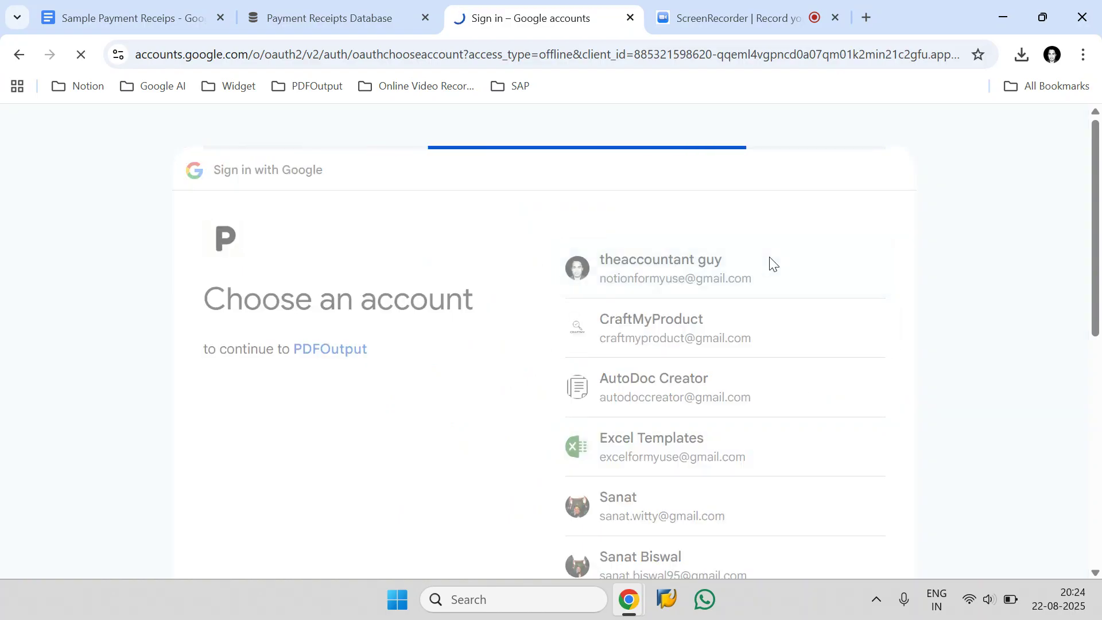
pyautogui.scroll(-3, 771, 257)
pyautogui.click(827, 442)
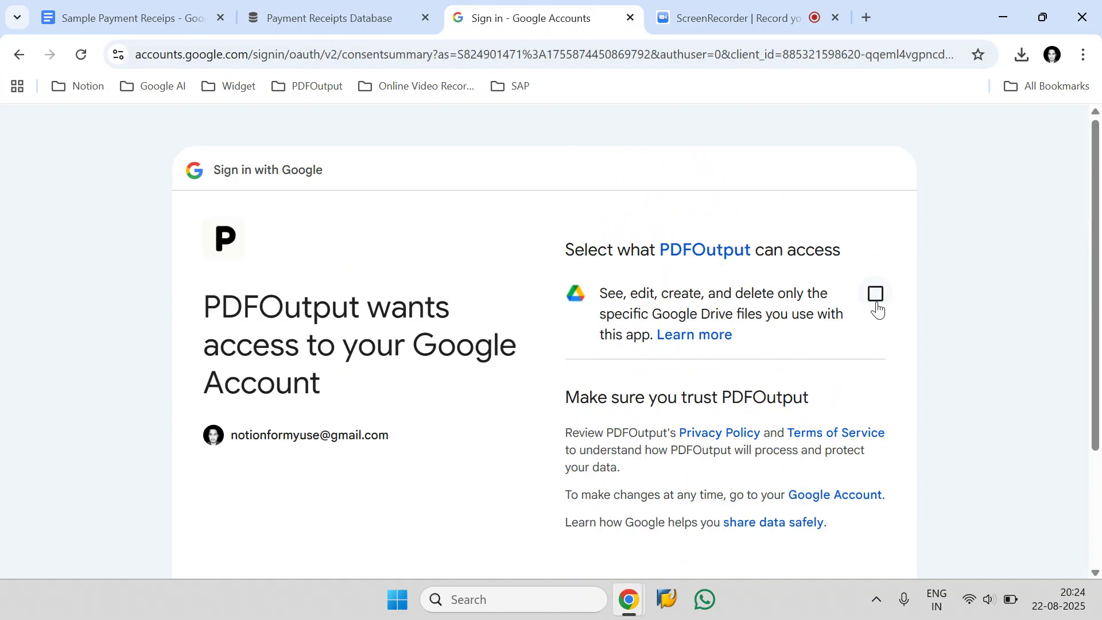
# Step: Grant PDFOutput permission for the specific Google Drive files used with the app and continue to its workspace
pyautogui.click(874, 304)
pyautogui.scroll(-3, 877, 328)
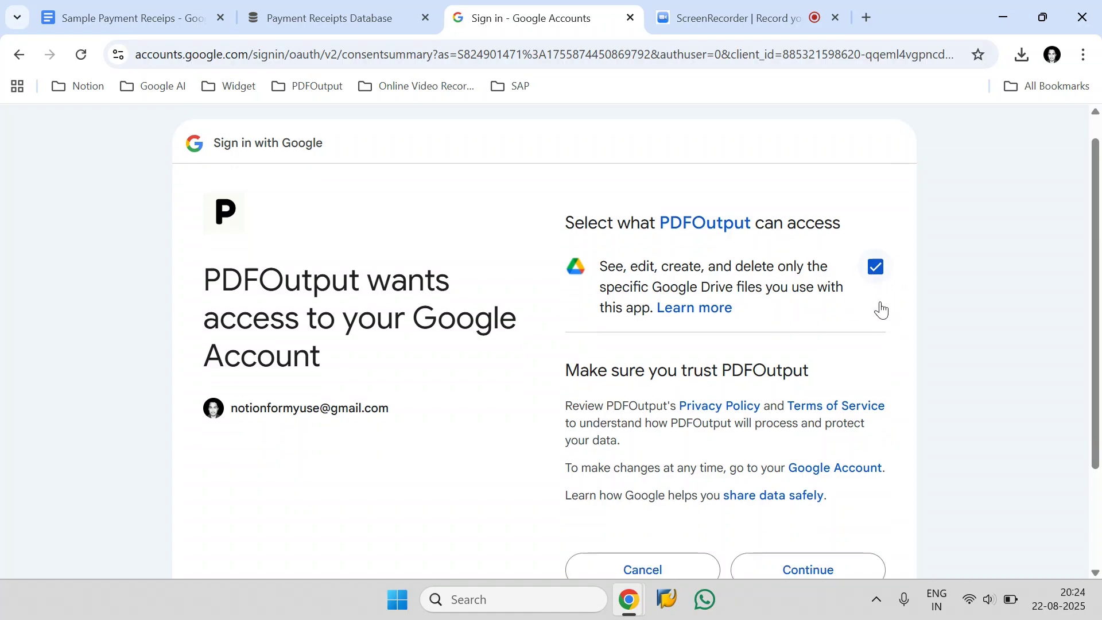
pyautogui.click(840, 443)
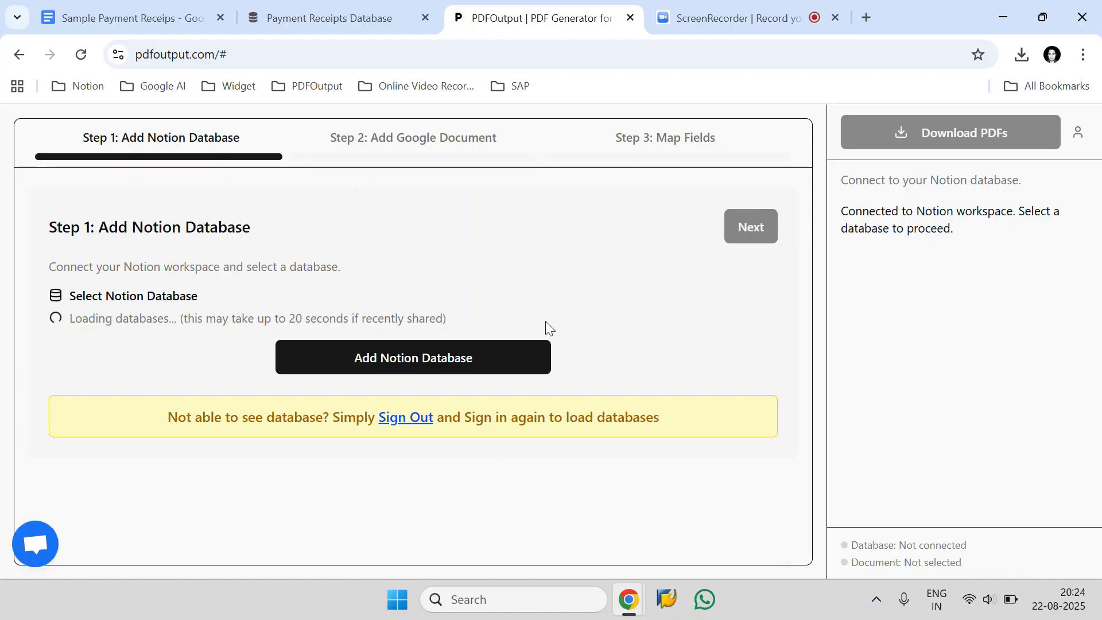
# Step: Start connecting a Notion database in PDFOutput and copy the Payment Receipts Database title from Notion
pyautogui.click(475, 357)
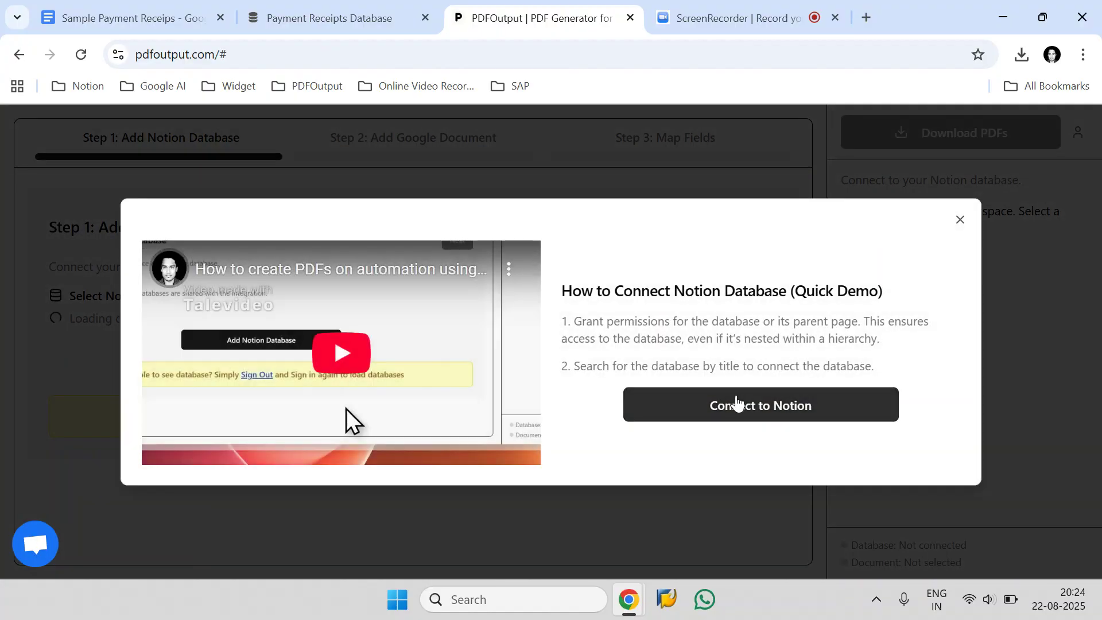
pyautogui.click(736, 402)
pyautogui.click(353, 15)
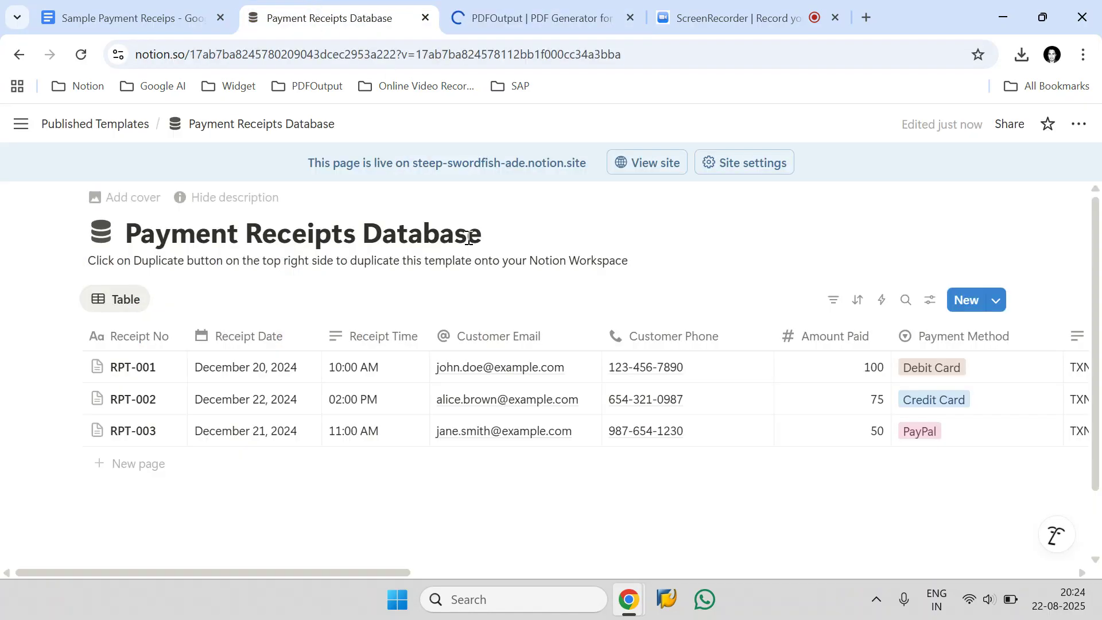
pyautogui.moveTo(483, 235); pyautogui.dragTo(135, 229)
pyautogui.rightClick(136, 230)
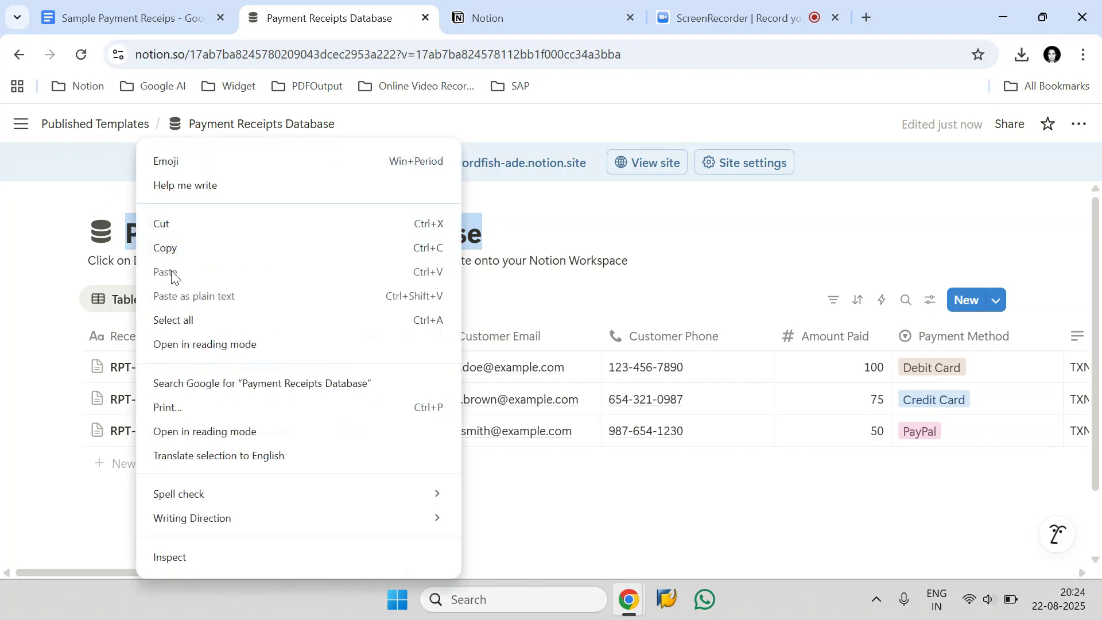
pyautogui.click(173, 248)
# Step: Search the Notion pages for the copied title and add Payment Receipts Database to the pages PDFOutput can access
pyautogui.click(566, 7)
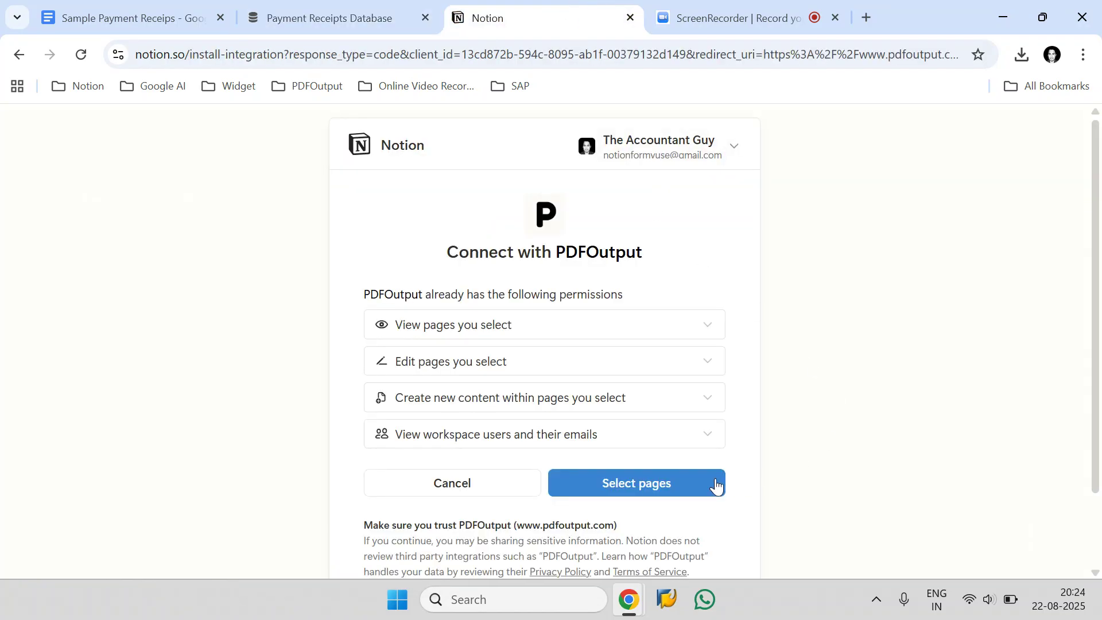
pyautogui.click(701, 485)
pyautogui.rightClick(443, 251)
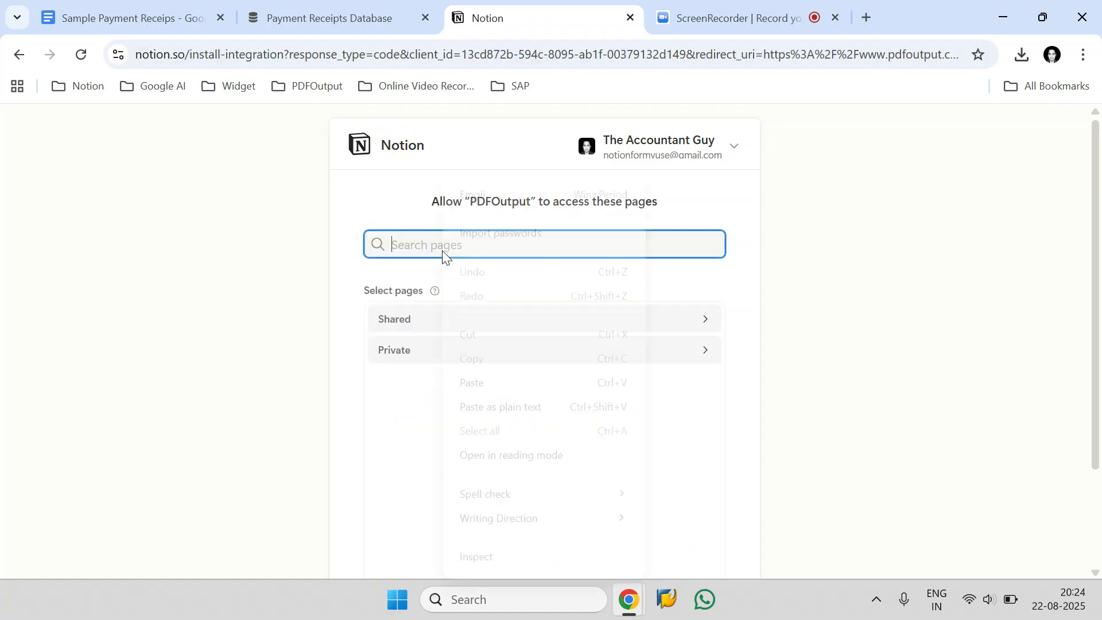
pyautogui.click(475, 381)
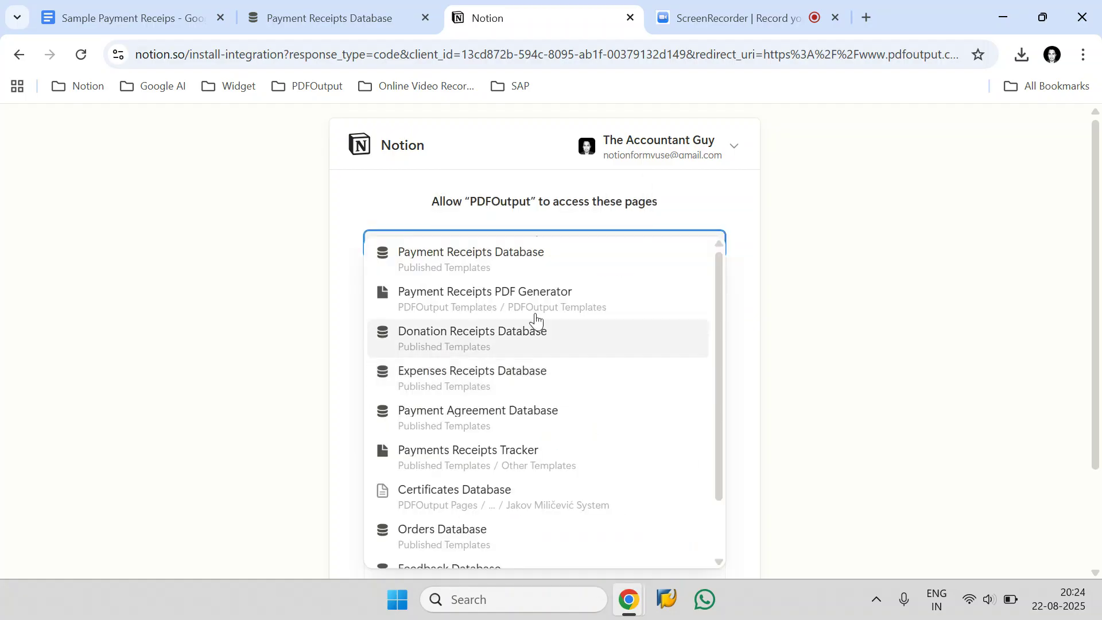
pyautogui.click(666, 274)
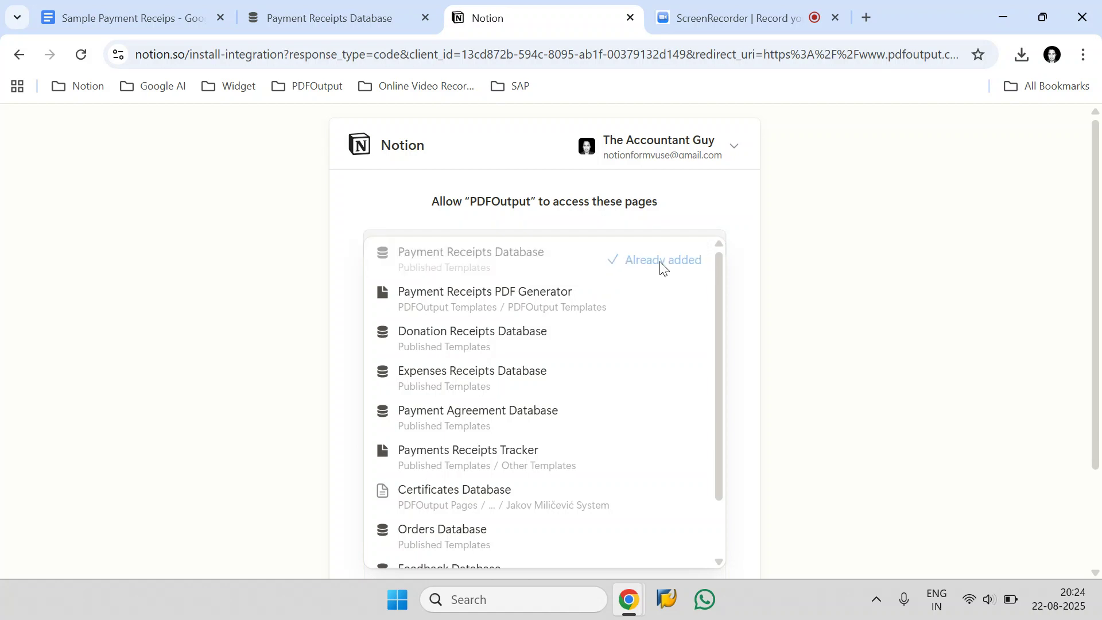
# Step: Check the manually selected private pages and allow PDFOutput access to them
pyautogui.click(749, 232)
pyautogui.scroll(-3, 1094, 350)
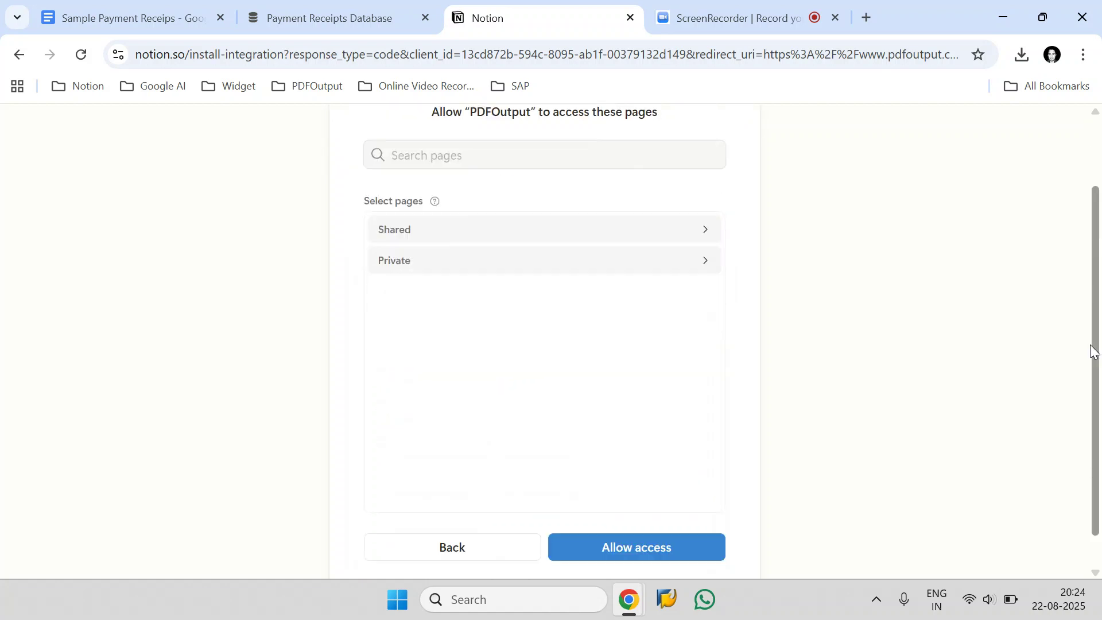
pyautogui.click(707, 222)
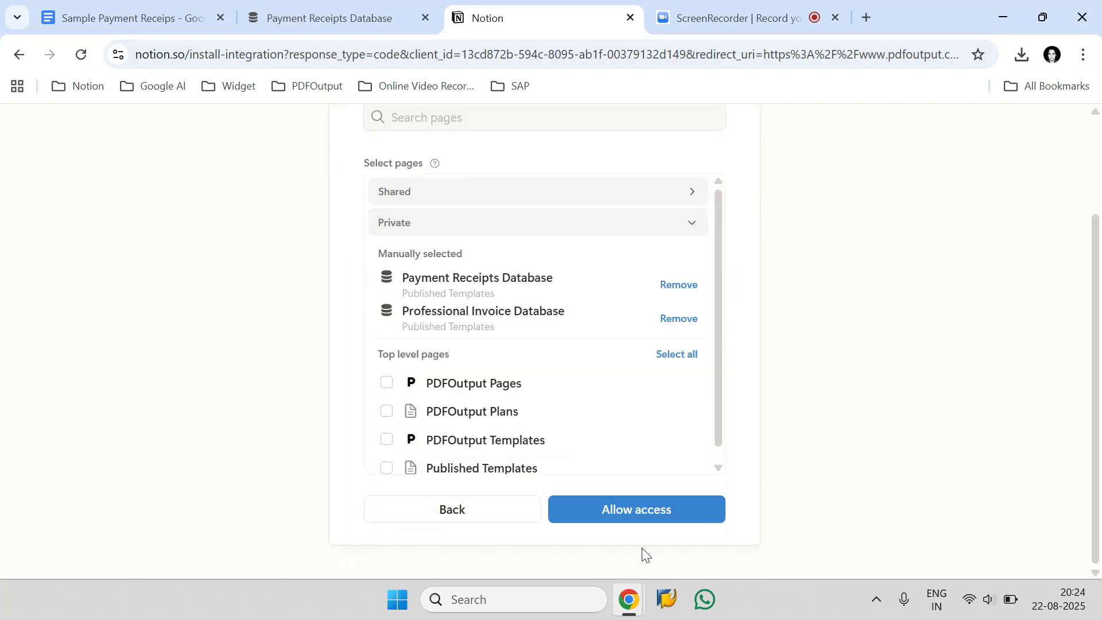
pyautogui.click(644, 510)
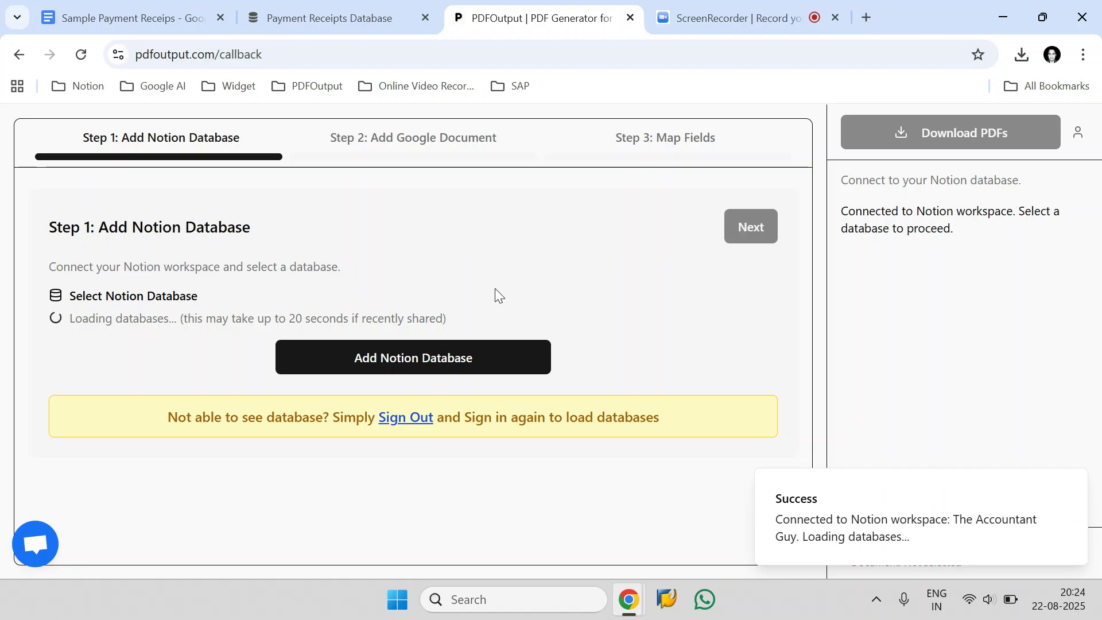
# Step: Check the available Notion databases in PDFOutput and reload the page to refresh the list
pyautogui.click(250, 330)
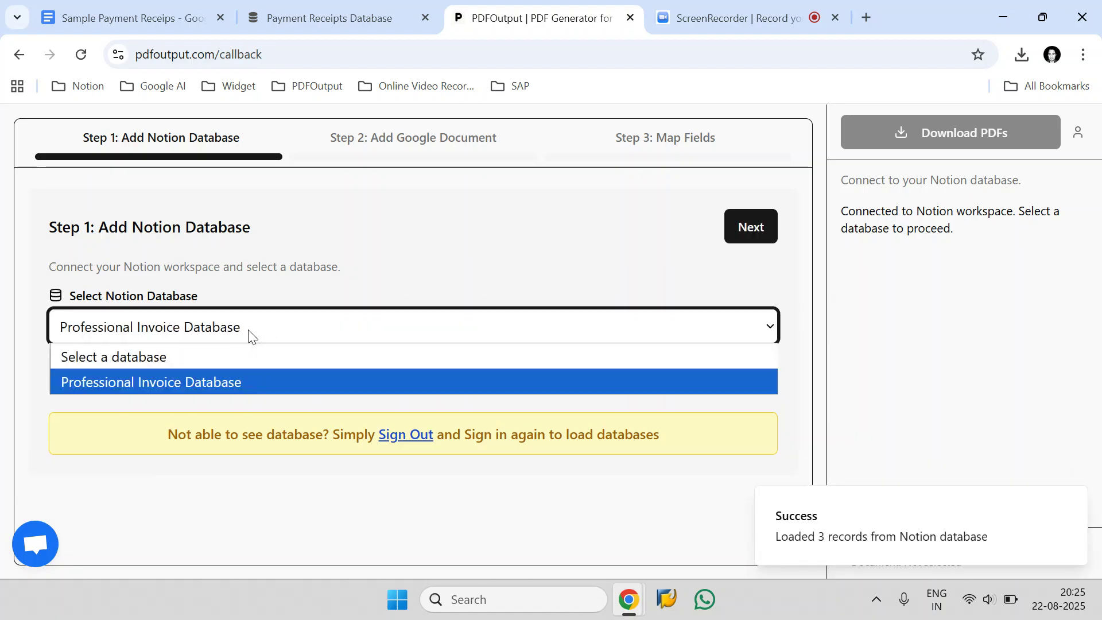
pyautogui.click(246, 294)
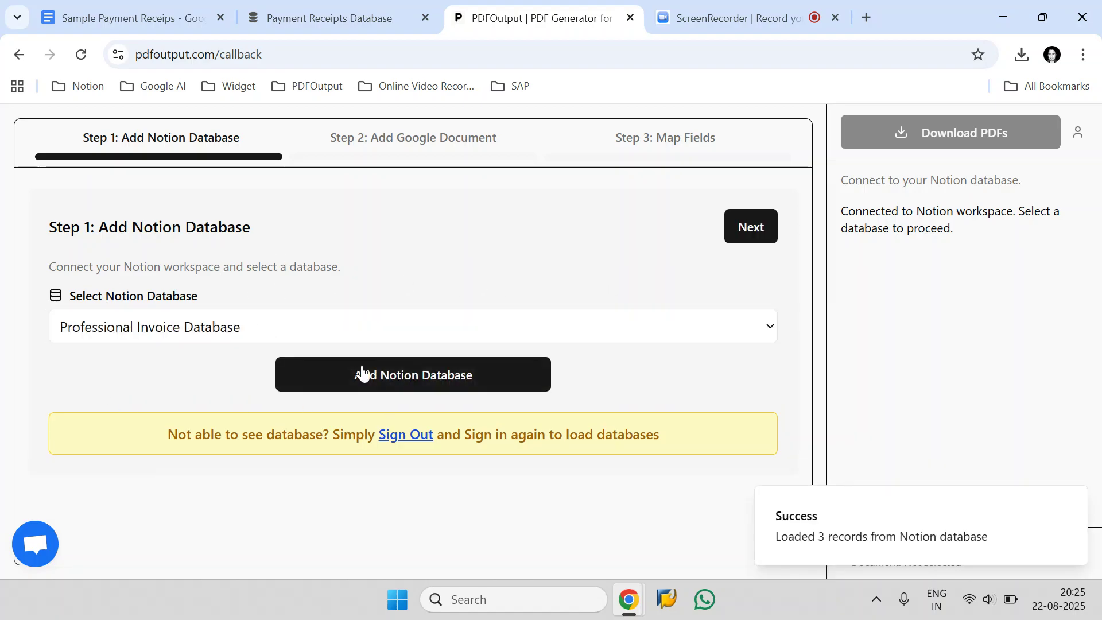
pyautogui.click(80, 54)
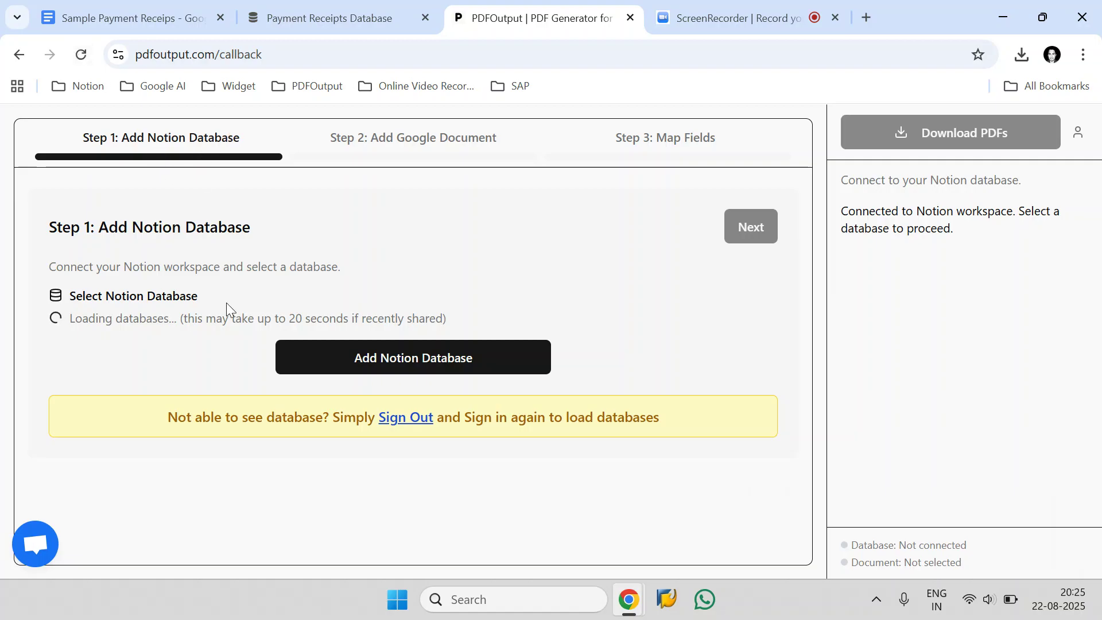
# Step: Select Payment Receipts Database as the Notion database and proceed to adding a Google document
pyautogui.click(202, 342)
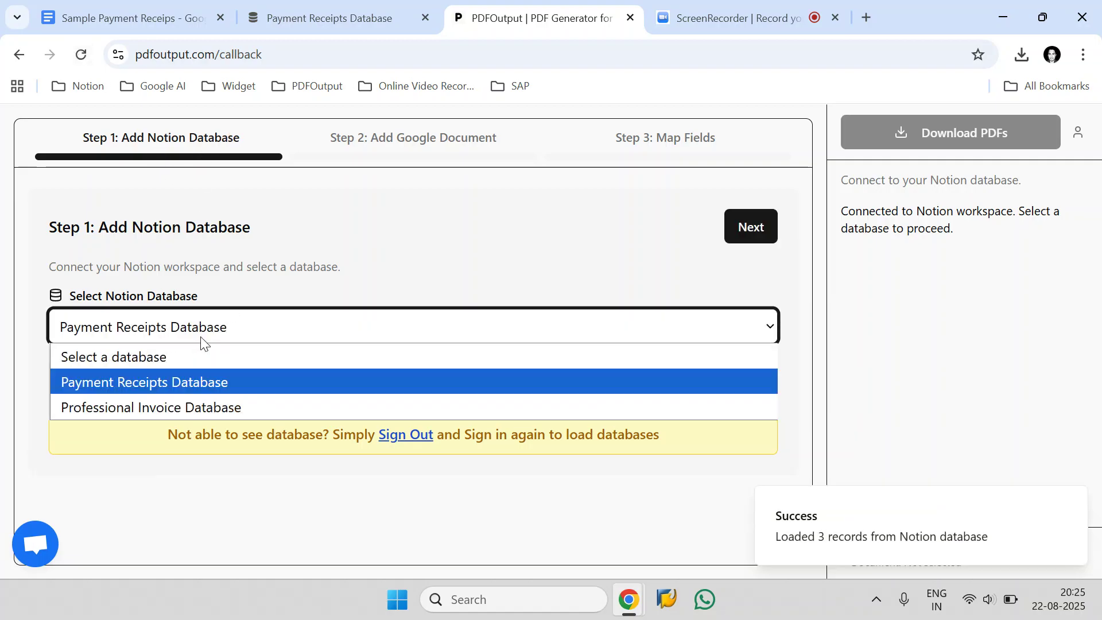
pyautogui.click(80, 383)
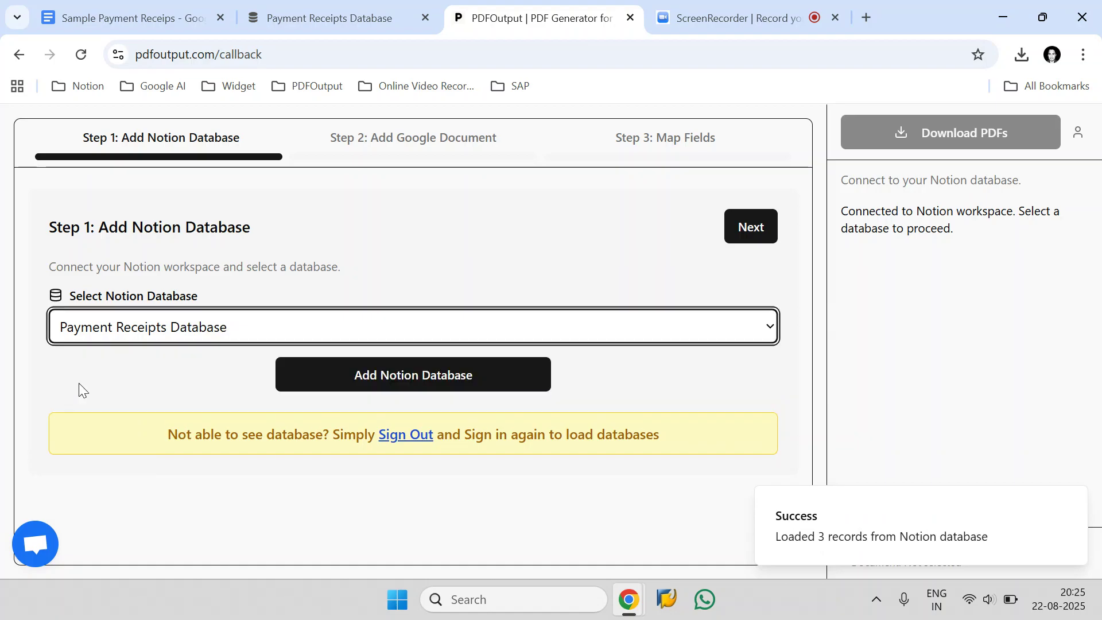
pyautogui.click(749, 228)
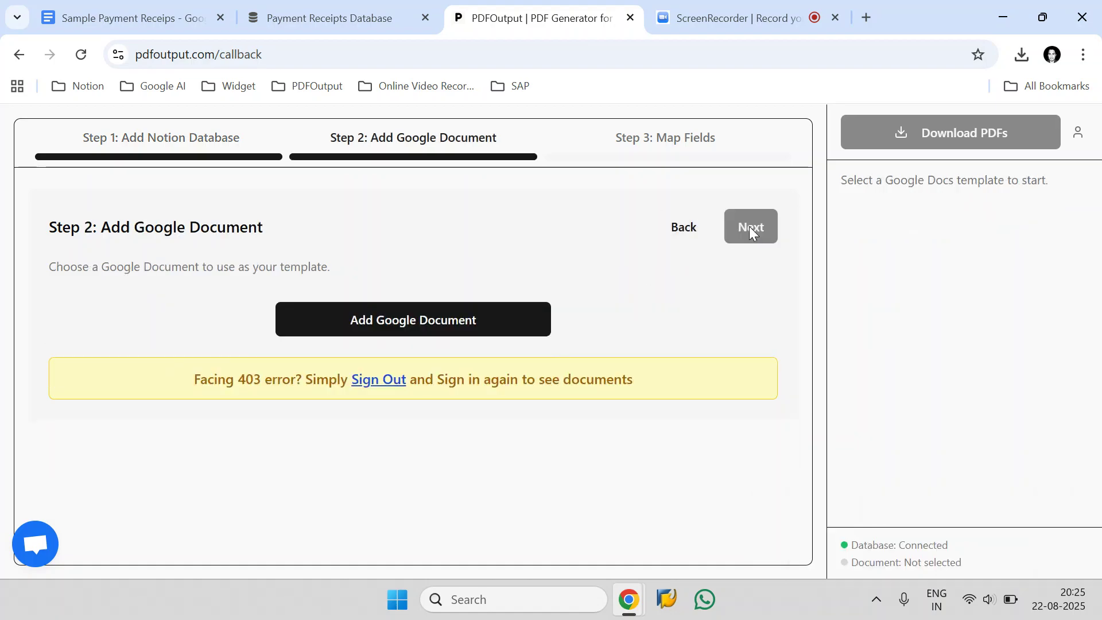
# Step: Copy the title Sample Payment Receips from the Google Docs template
pyautogui.click(132, 17)
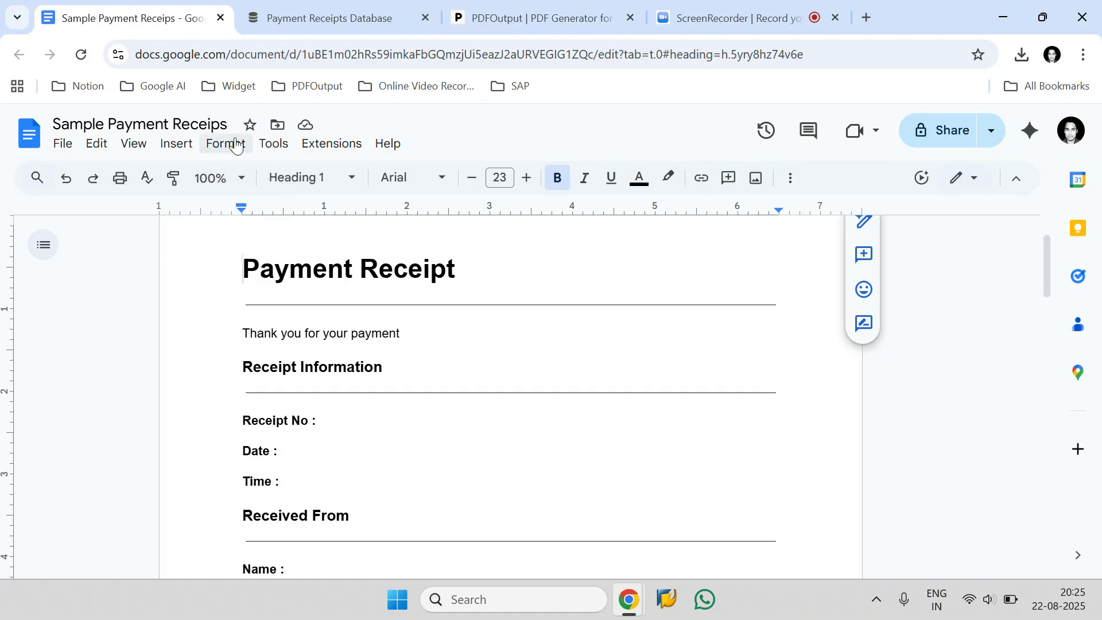
pyautogui.moveTo(233, 123); pyautogui.dragTo(53, 139)
pyautogui.rightClick(74, 129)
pyautogui.click(106, 248)
# Step: Switch to PDFOutput and open the file picker for adding a Google document
pyautogui.click(534, 18)
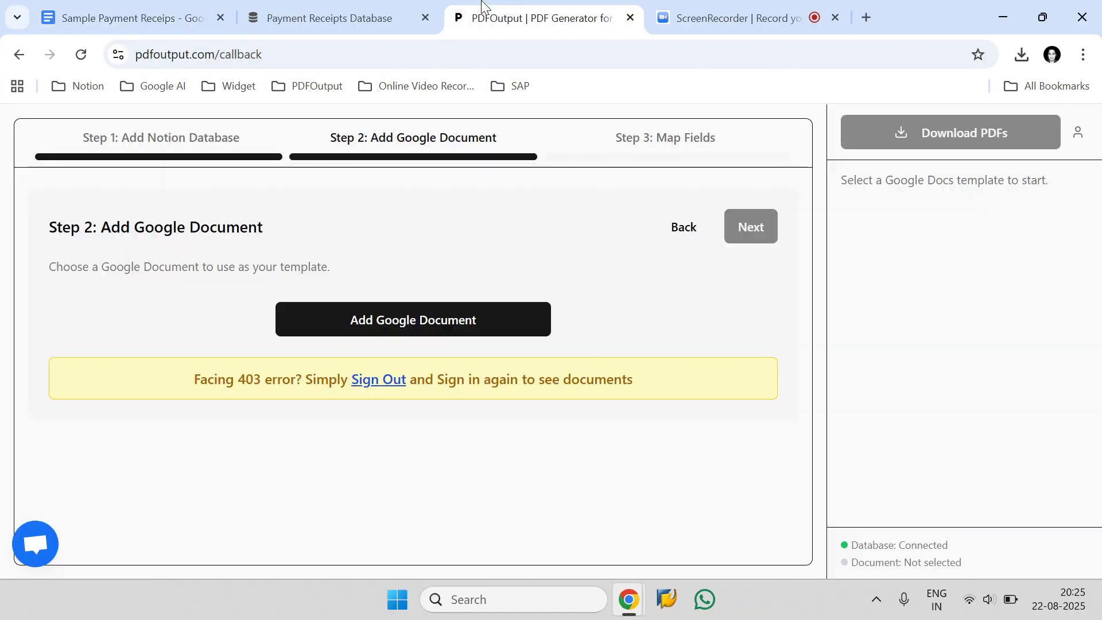
pyautogui.click(389, 310)
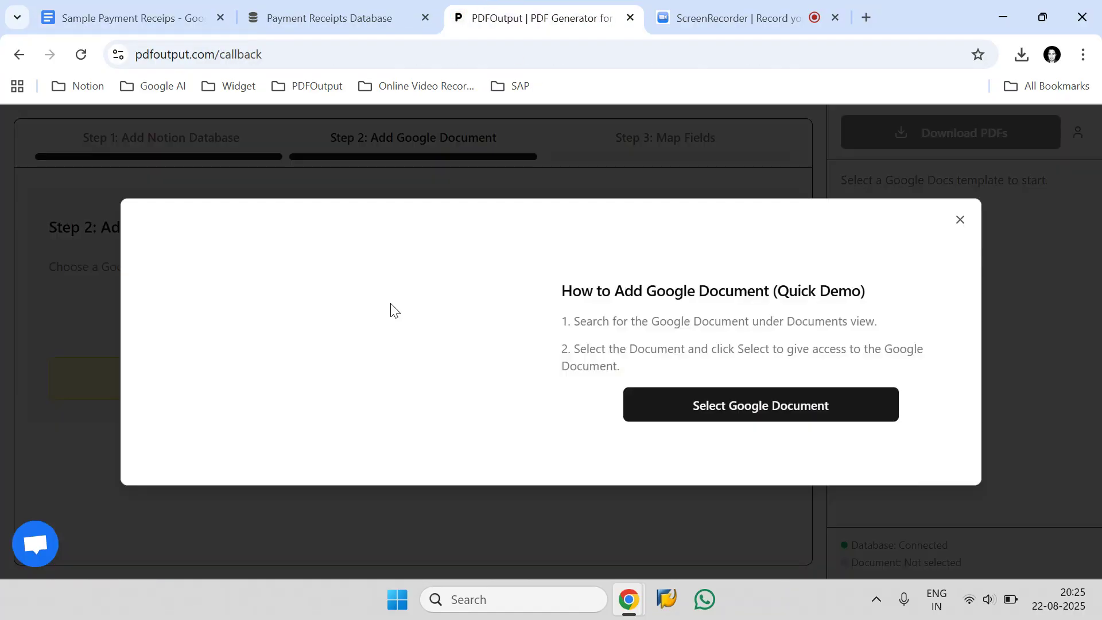
pyautogui.click(772, 414)
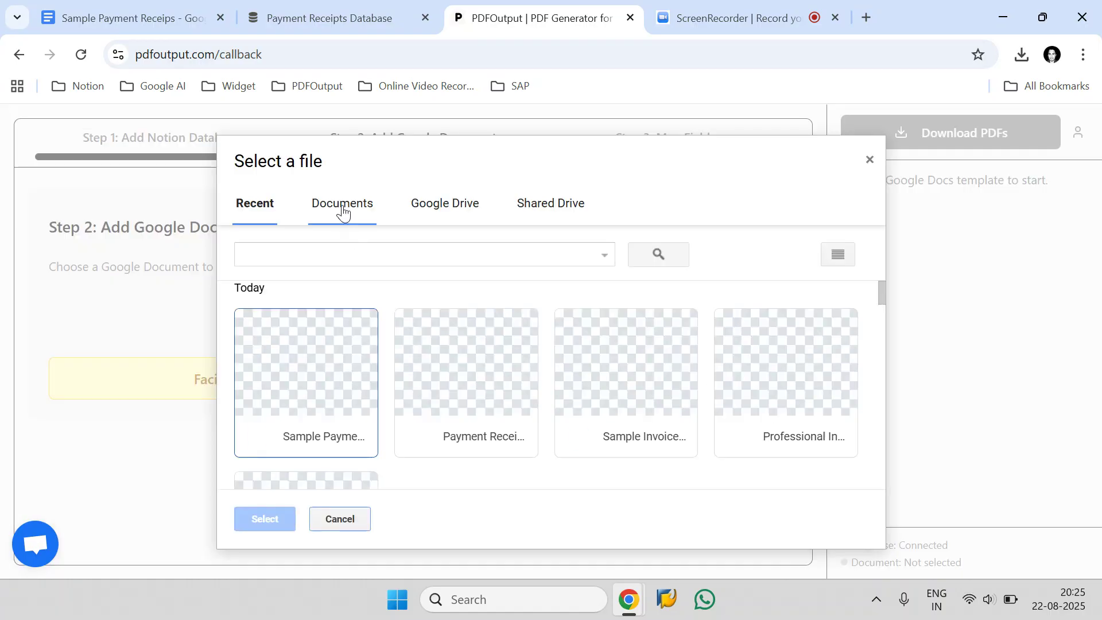
# Step: Search the Google documents for Sample Payment Receips and select that document as the template
pyautogui.click(343, 210)
pyautogui.click(328, 251)
pyautogui.click(329, 251)
pyautogui.rightClick(328, 250)
pyautogui.click(372, 379)
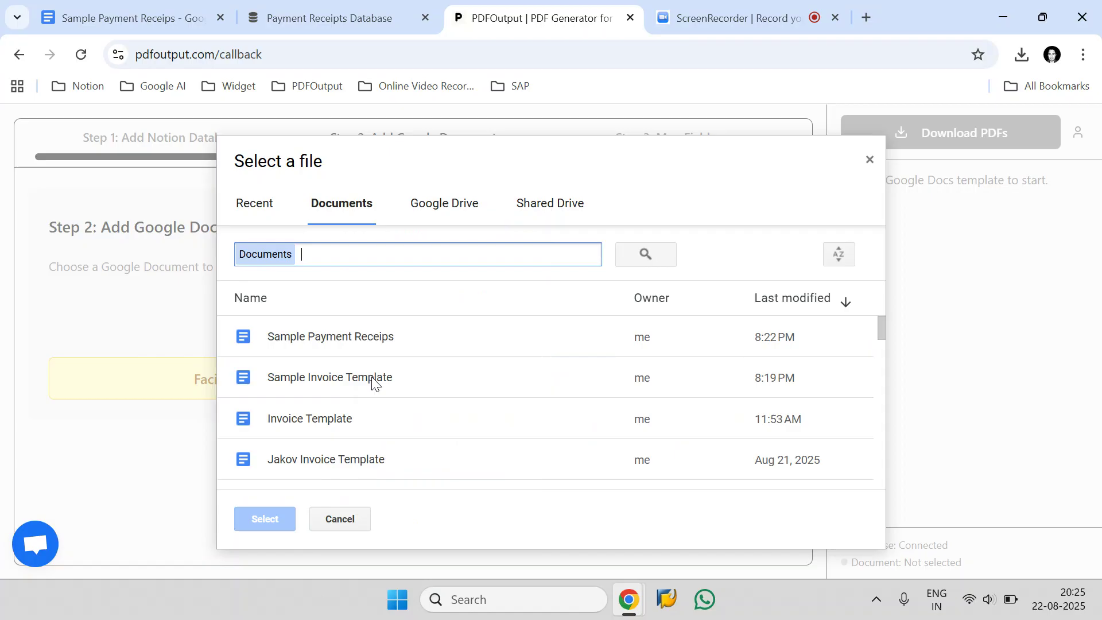
pyautogui.click(649, 255)
pyautogui.click(308, 341)
pyautogui.click(265, 520)
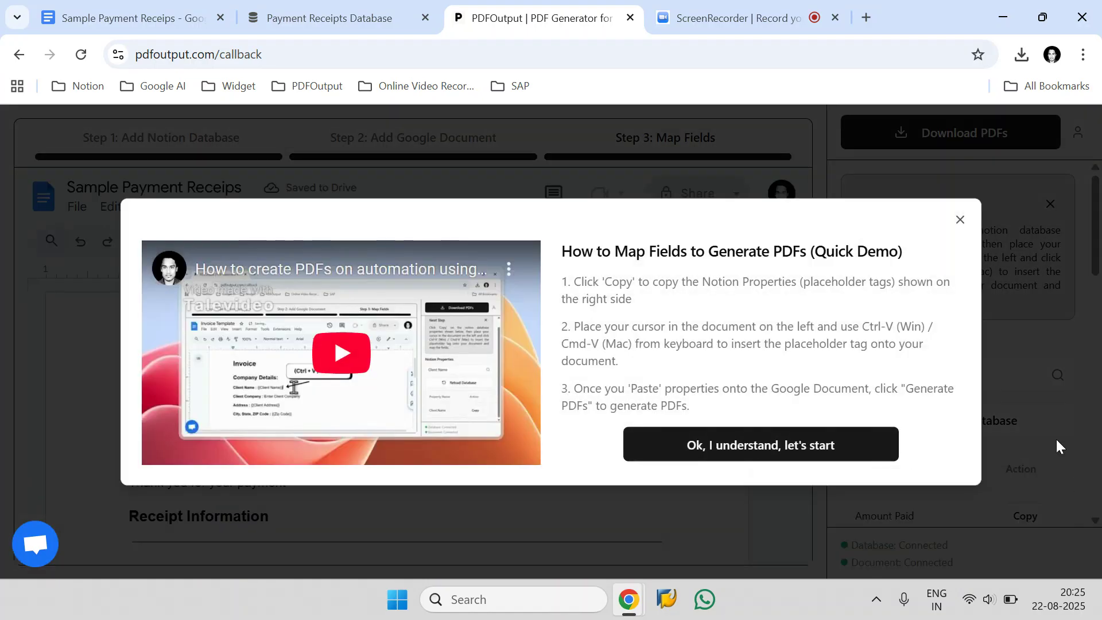
# Step: Dismiss the field mapping instructions and look over the Notion properties alongside the receipt template
pyautogui.click(746, 443)
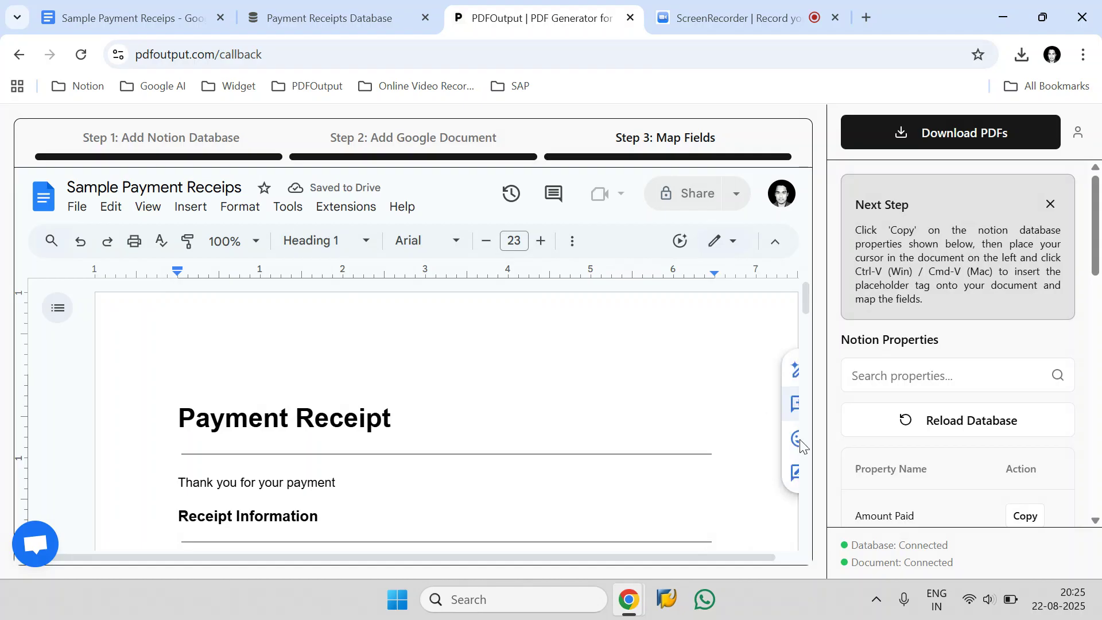
pyautogui.click(1051, 204)
pyautogui.scroll(-2, 937, 258)
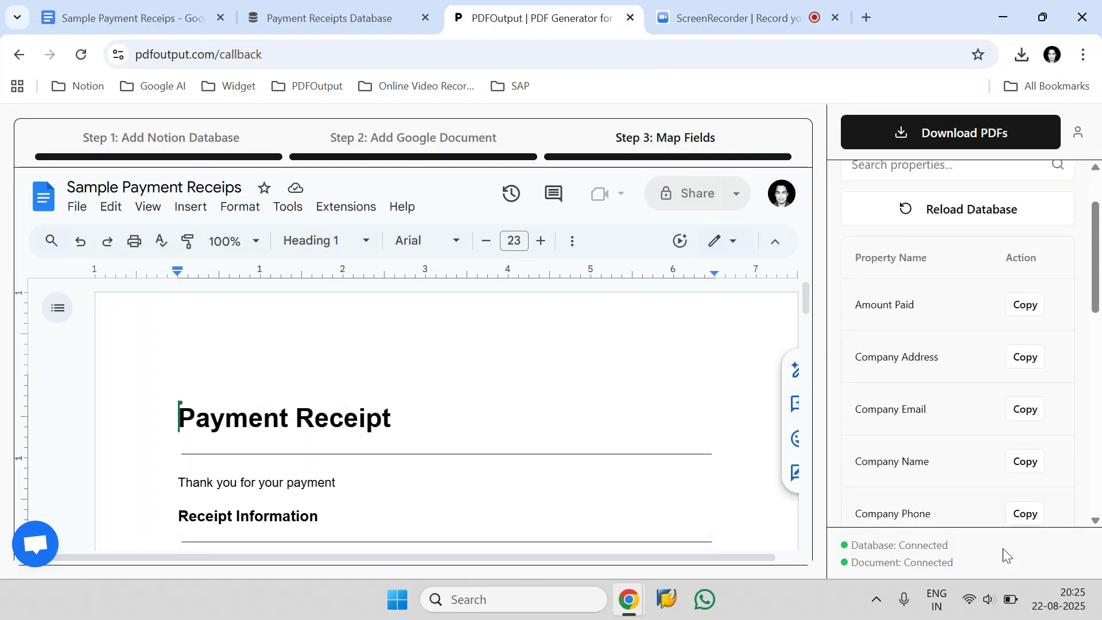
pyautogui.scroll(-4, 488, 430)
pyautogui.scroll(1, 495, 361)
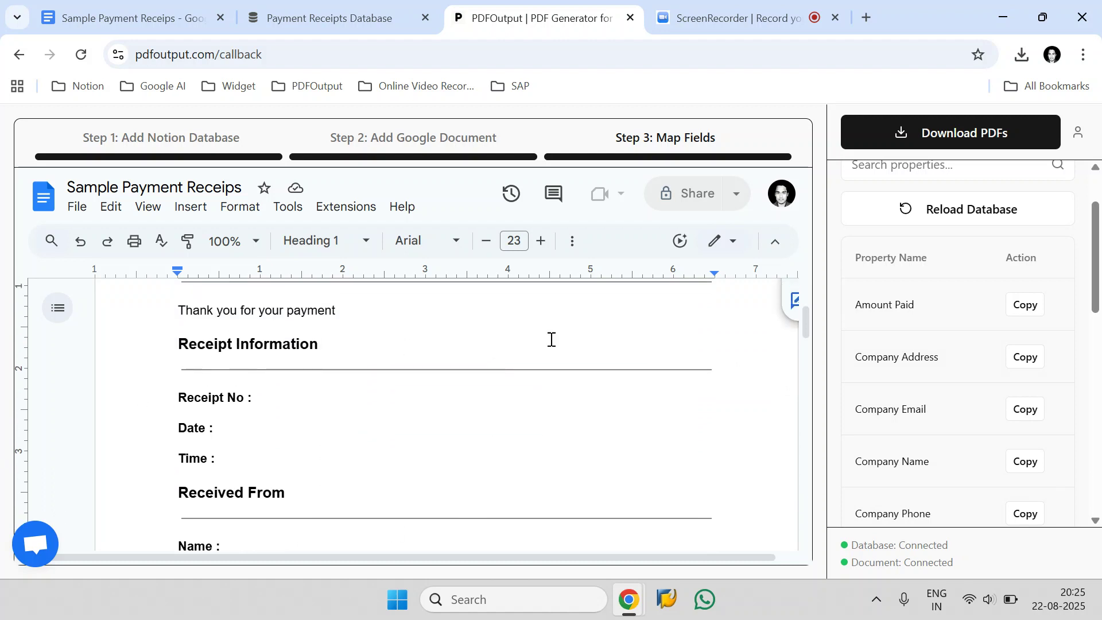
pyautogui.scroll(2, 986, 347)
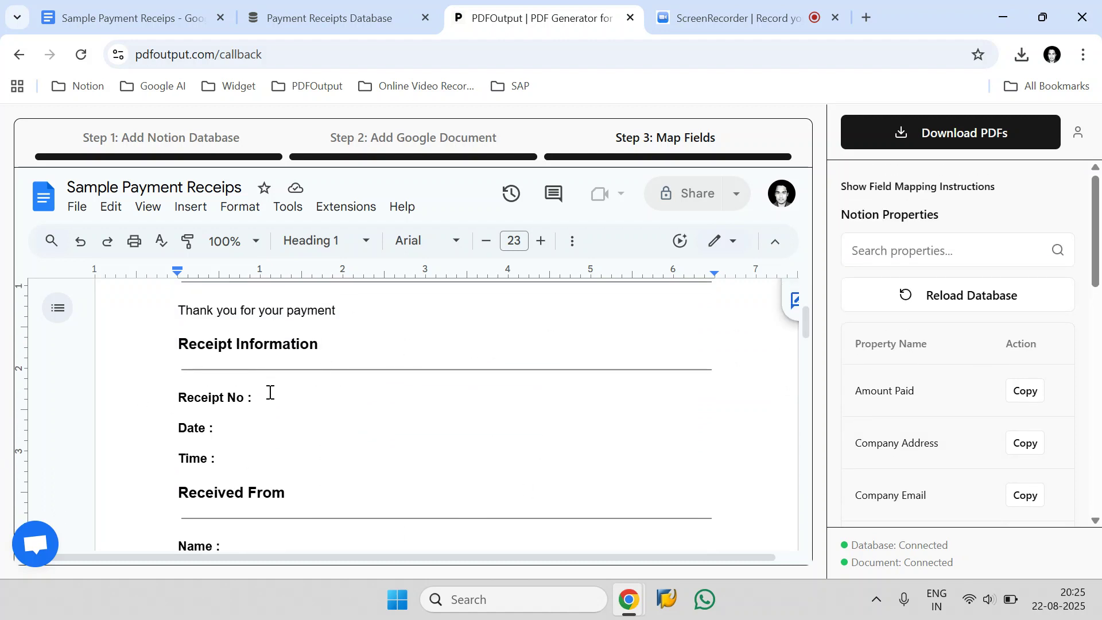
# Step: Find the Receipt No property and insert its {{Receipt No}} placeholder after the template's Receipt No label
pyautogui.moveTo(254, 397); pyautogui.dragTo(182, 398)
pyautogui.click(1017, 259)
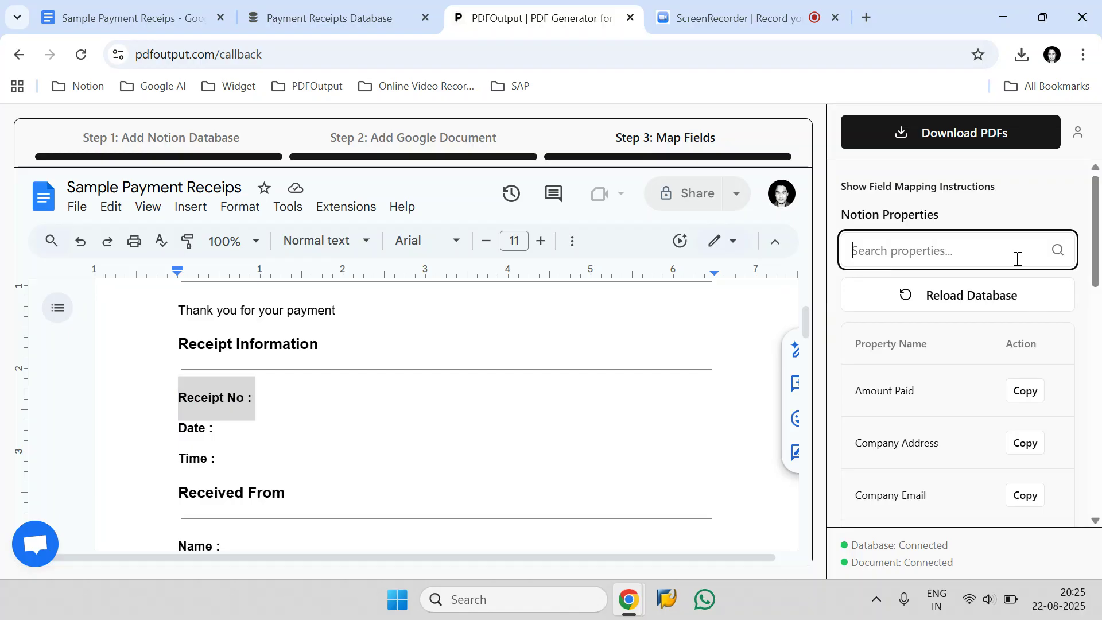
pyautogui.write('Rece')
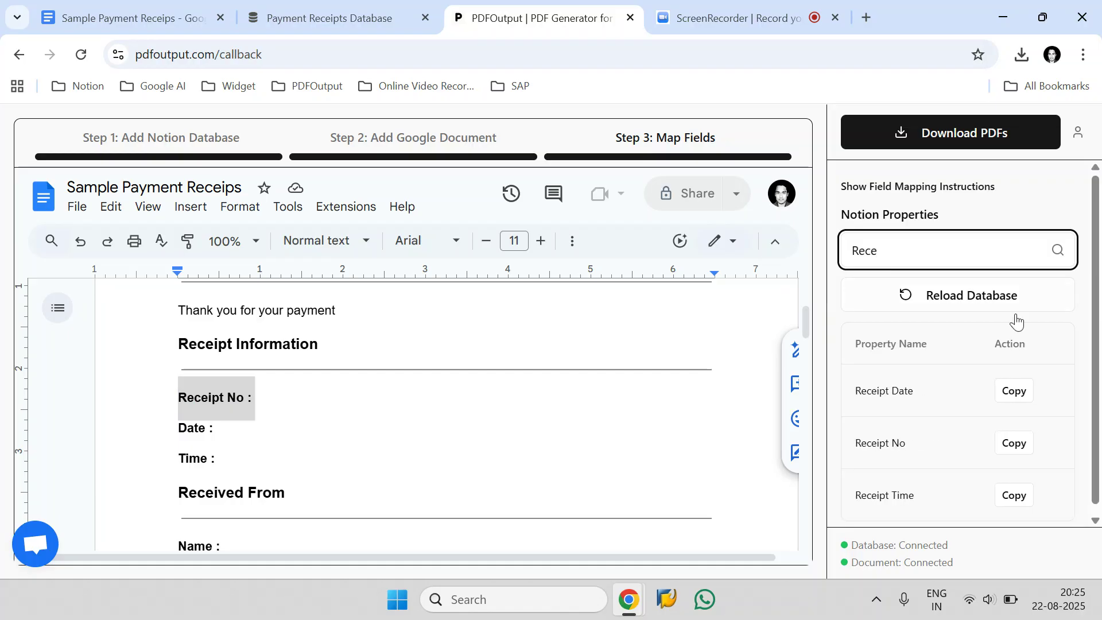
pyautogui.moveTo(853, 443); pyautogui.dragTo(909, 440)
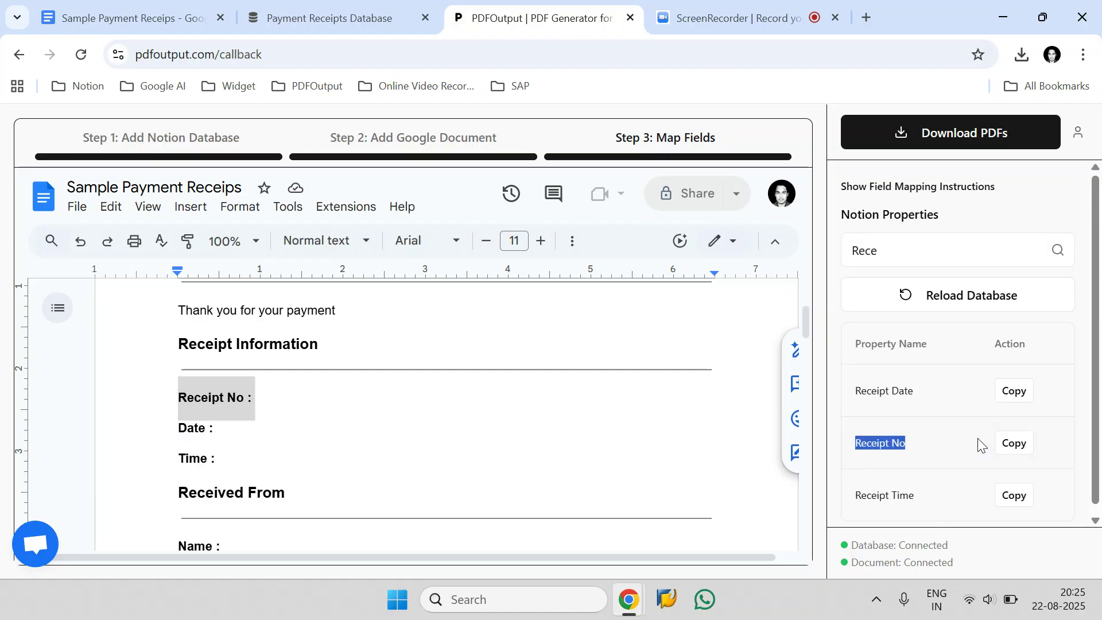
pyautogui.click(1014, 444)
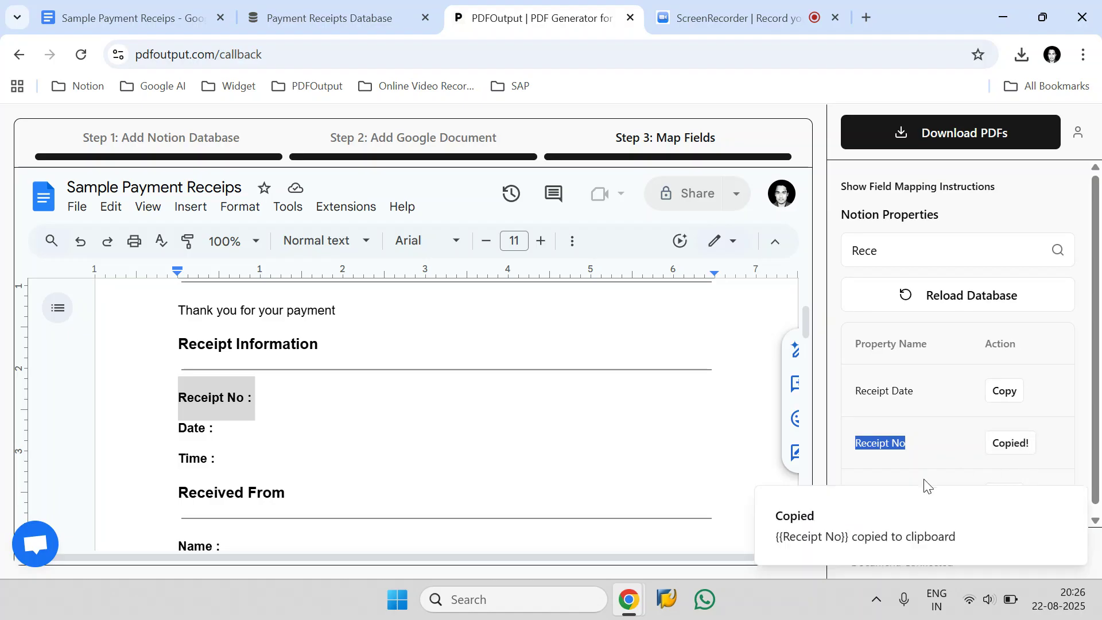
pyautogui.click(265, 399)
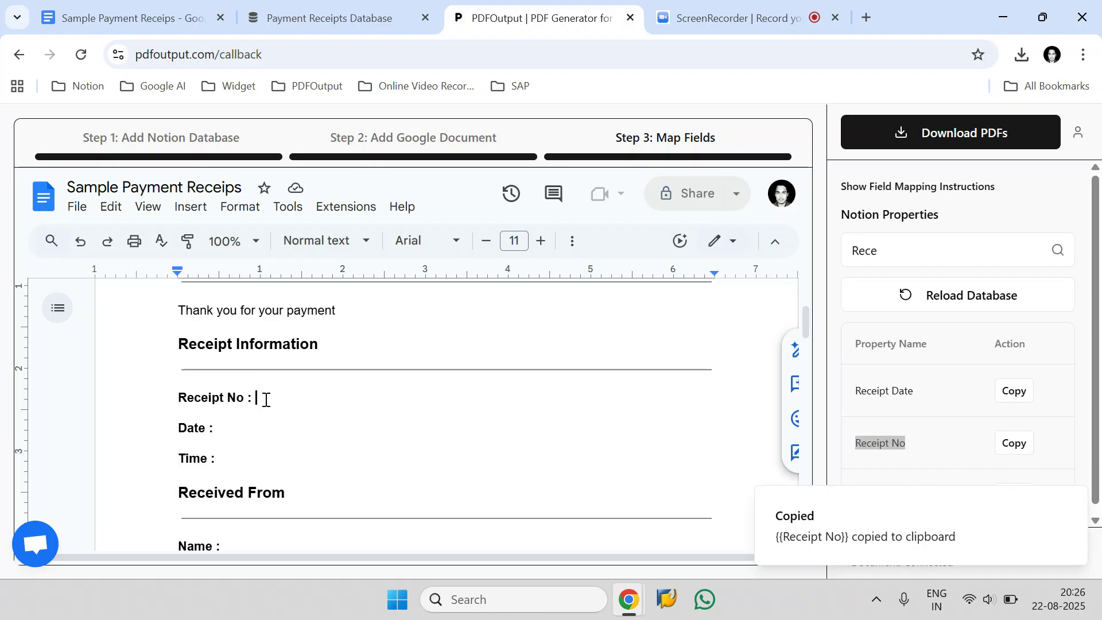
pyautogui.hotkey('ctrl', 'v')
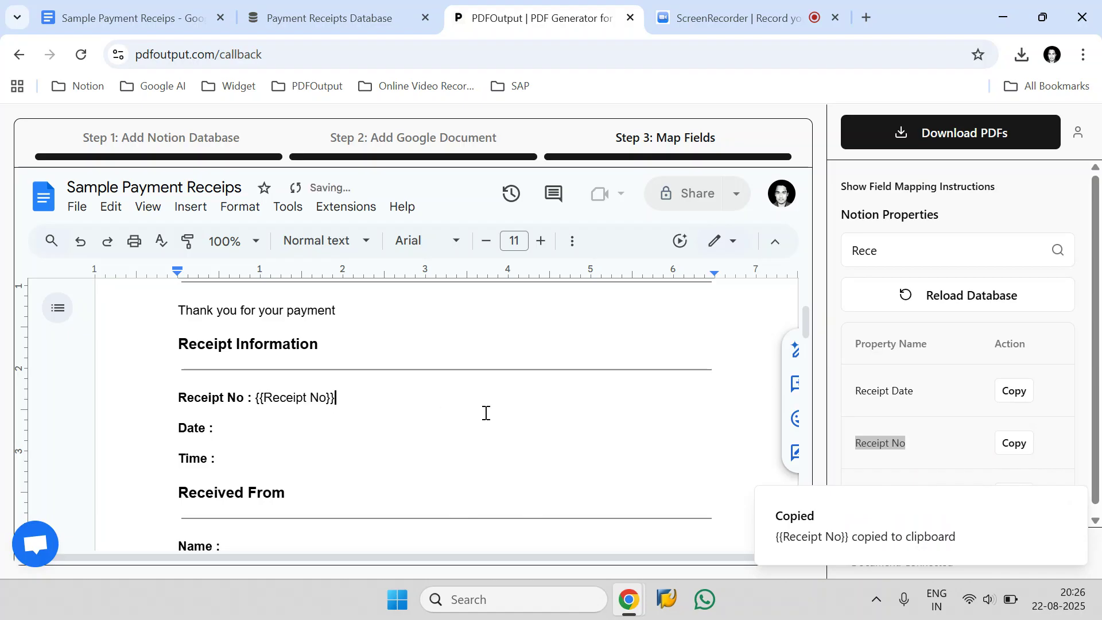
# Step: Find the Receipt Date property and insert its {{Receipt Date}} placeholder after the Date label
pyautogui.click(891, 250)
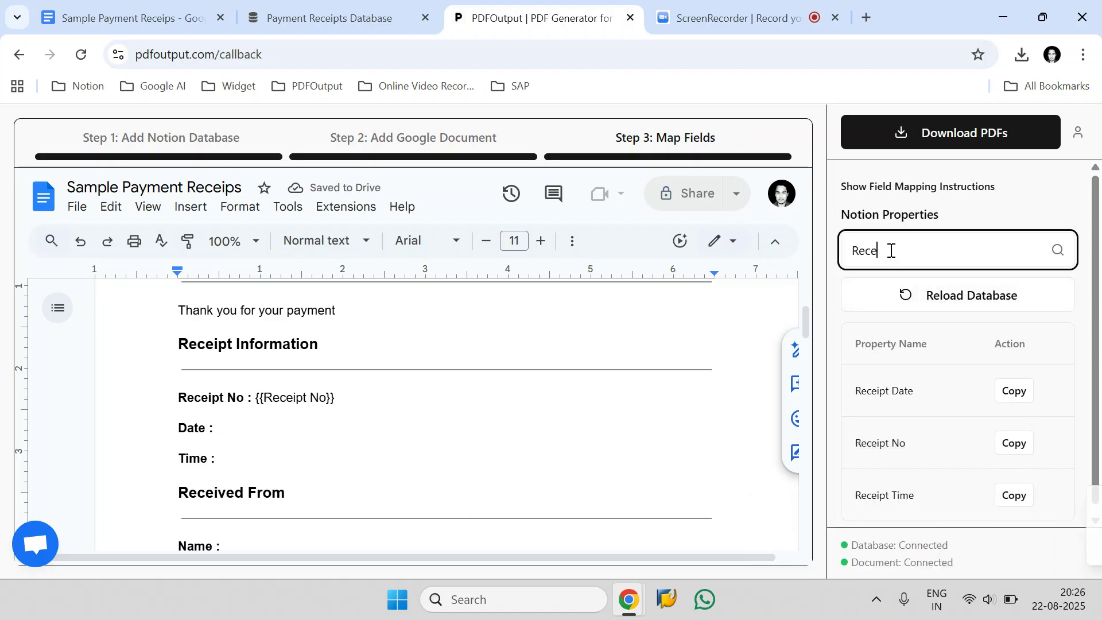
pyautogui.hotkey('ctrl', 'a')
pyautogui.write('Date')
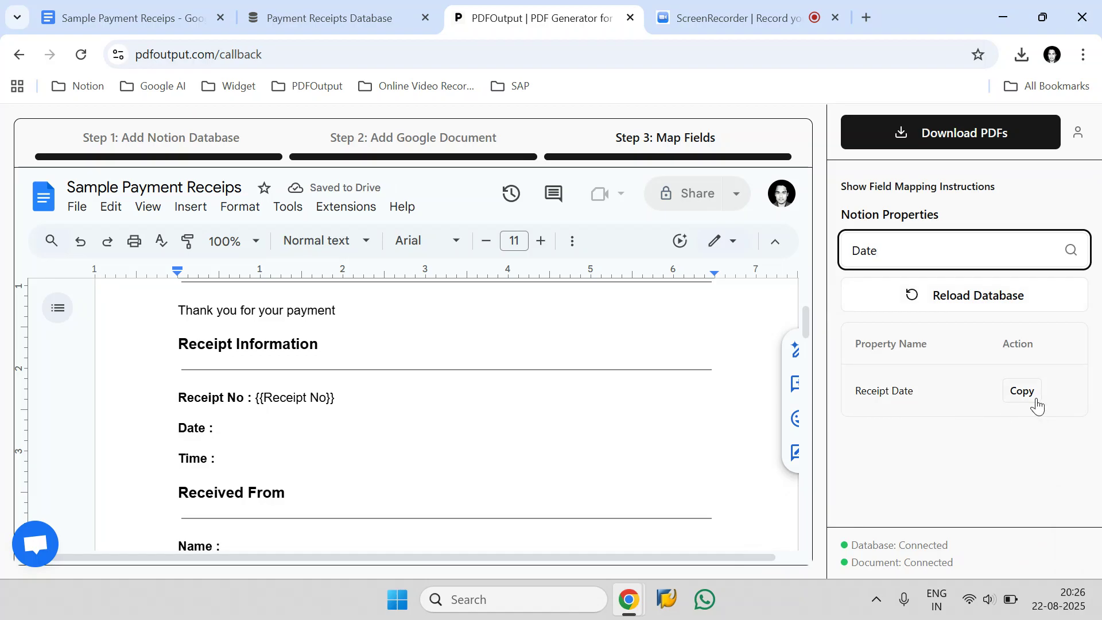
pyautogui.click(1036, 401)
pyautogui.click(325, 435)
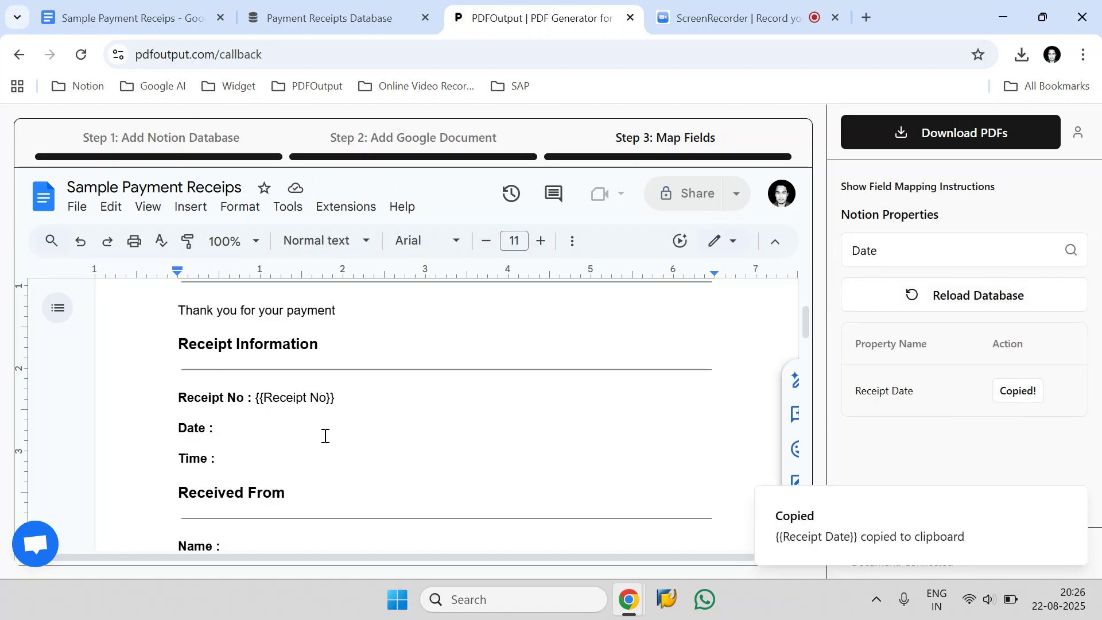
pyautogui.hotkey('ctrl', 'v')
# Step: Find the Receipt Time property and insert its {{Receipt Time}} placeholder after the Time label
pyautogui.click(889, 253)
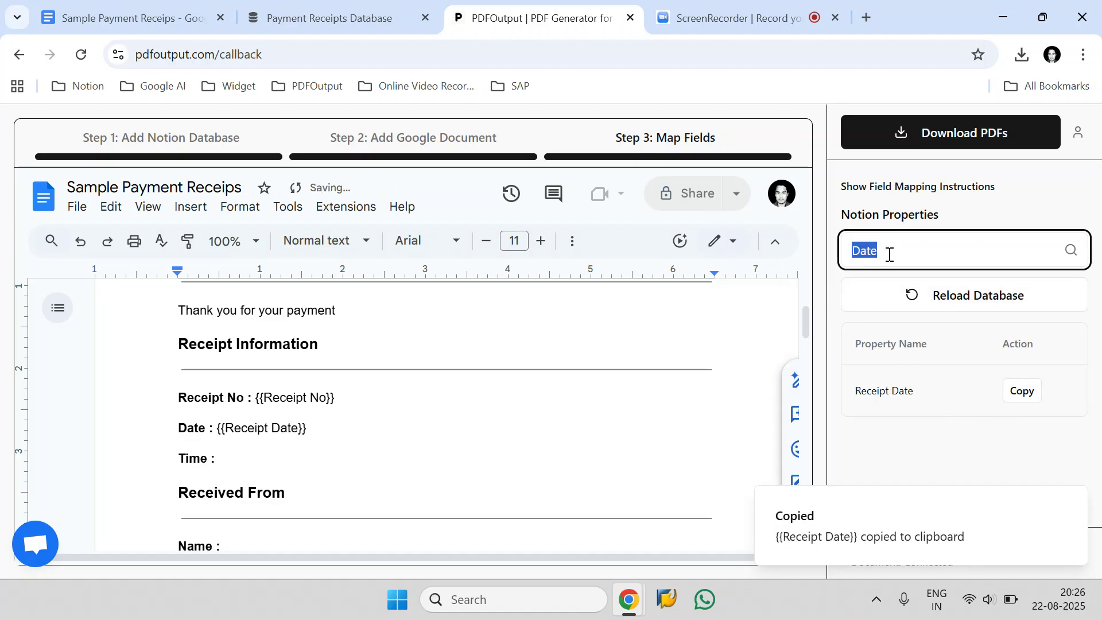
pyautogui.hotkey('ctrl', 'a')
pyautogui.write('Time')
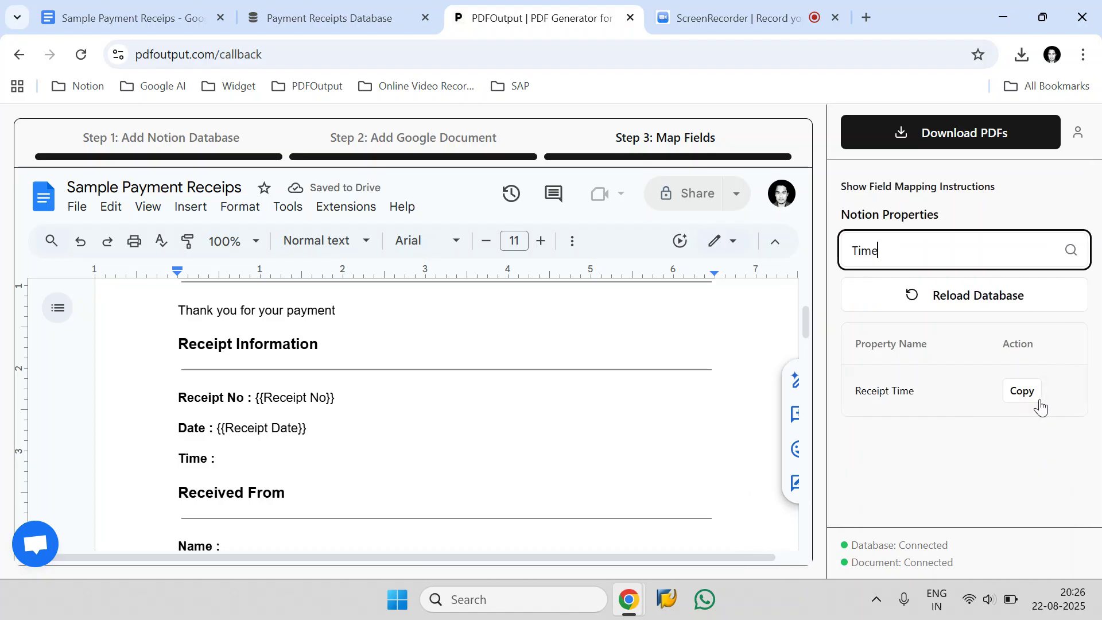
pyautogui.click(1039, 397)
pyautogui.click(320, 464)
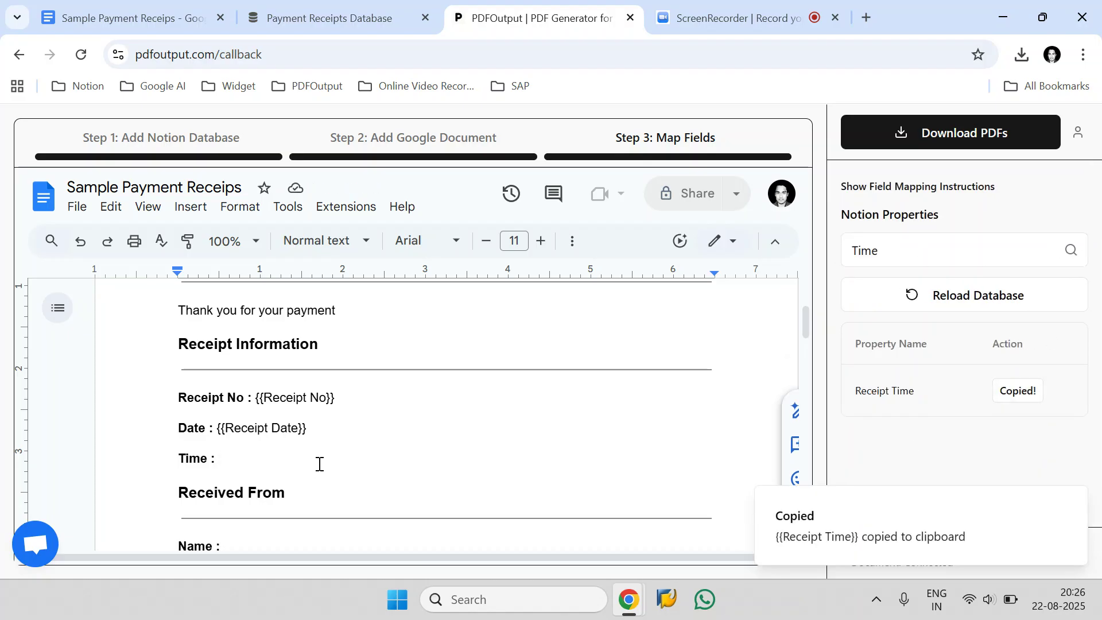
pyautogui.hotkey('ctrl', 'v')
# Step: Review the mapped placeholders and the remaining fields across both pages of the receipt template
pyautogui.moveTo(331, 459); pyautogui.dragTo(170, 398)
pyautogui.scroll(-5, 320, 376)
pyautogui.scroll(-5, 320, 377)
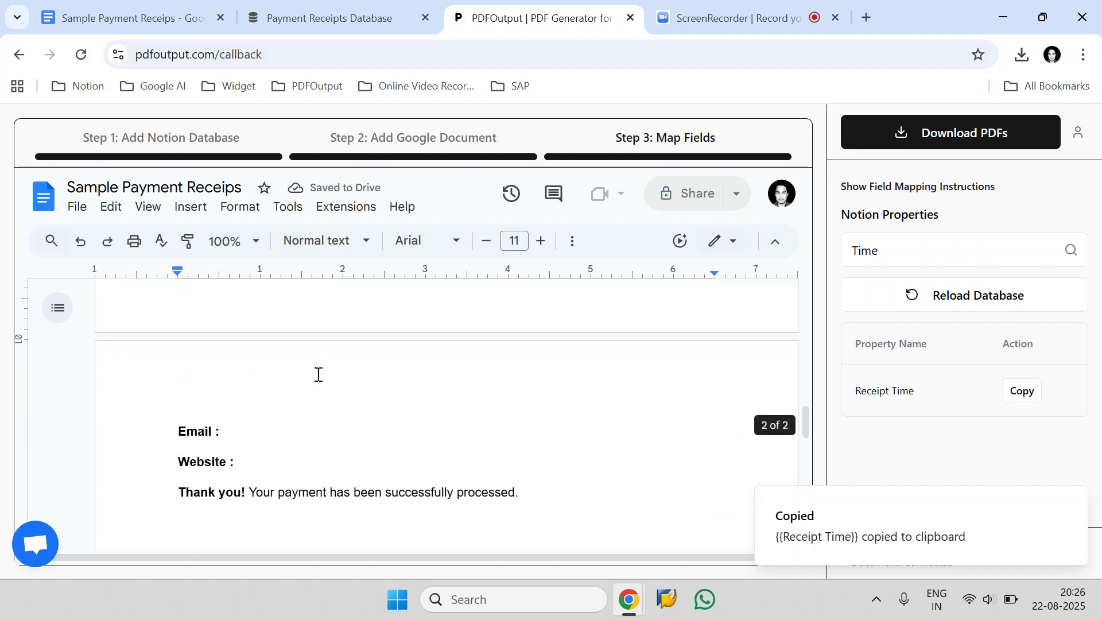
pyautogui.scroll(5, 322, 382)
pyautogui.scroll(10, 319, 381)
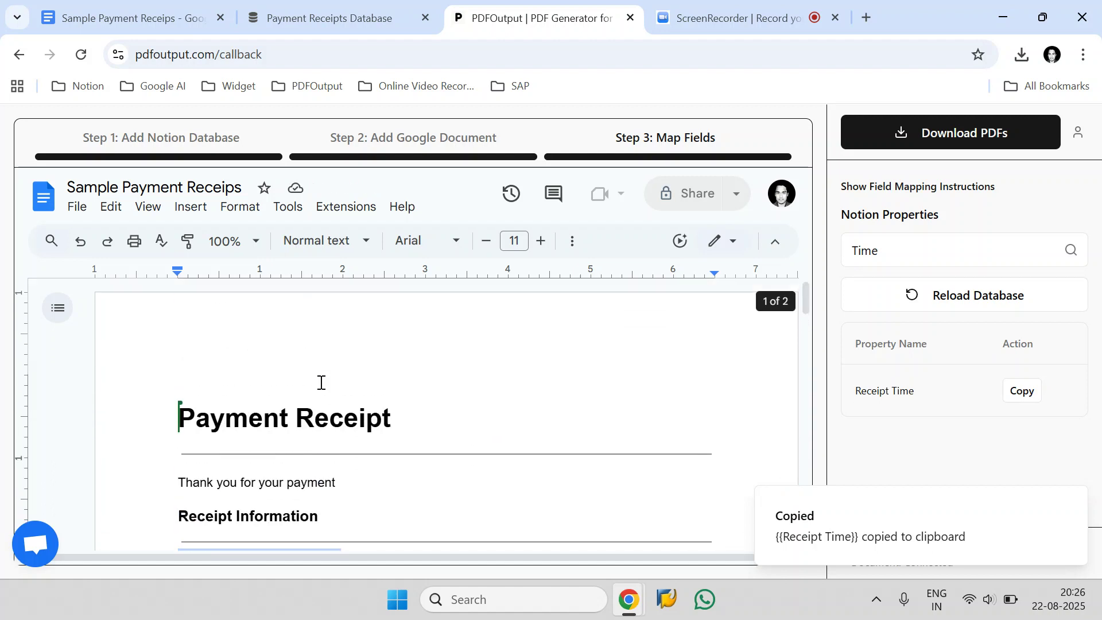
pyautogui.scroll(-3, 324, 419)
pyautogui.click(327, 433)
# Step: Generate the PDFs with the export range set to All Rows and the naming header set to Receipt No
pyautogui.click(972, 126)
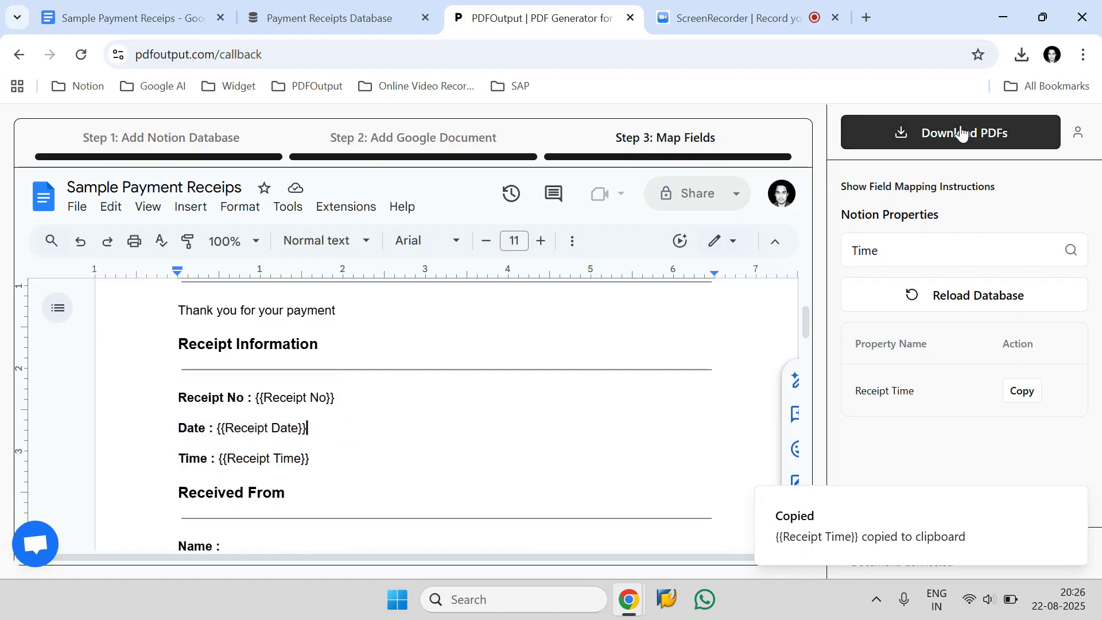
pyautogui.click(948, 222)
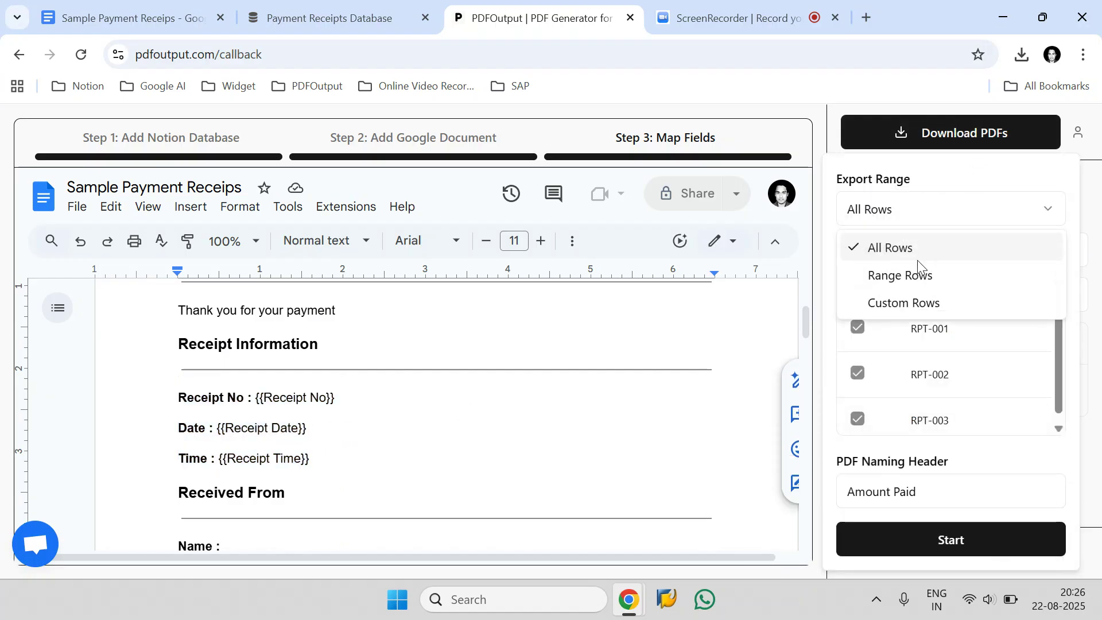
pyautogui.click(915, 249)
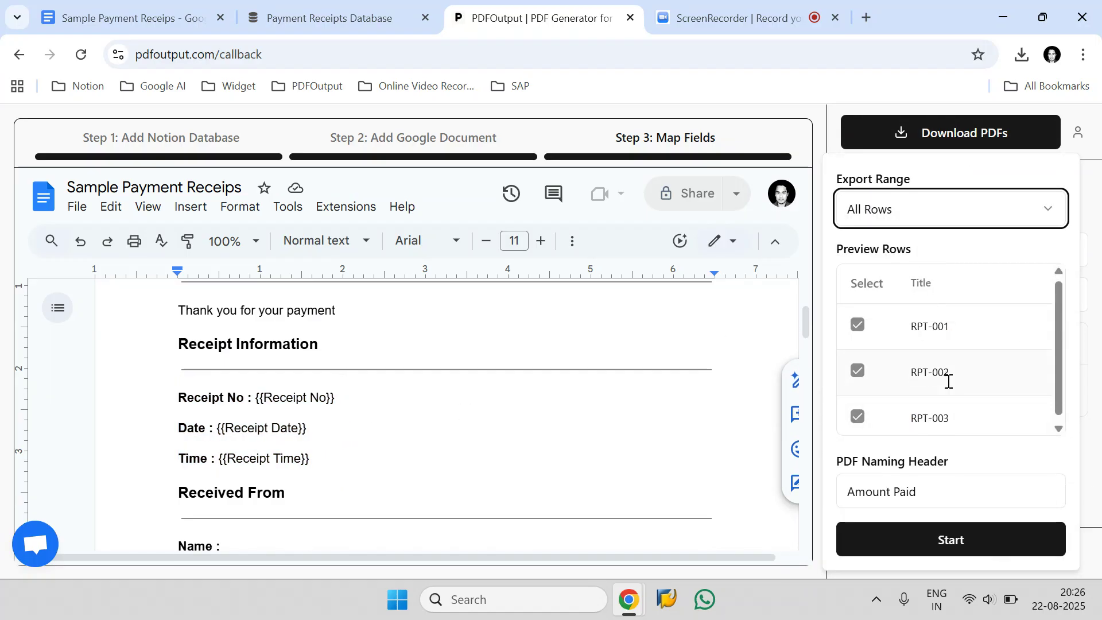
pyautogui.click(925, 492)
pyautogui.moveTo(949, 457)
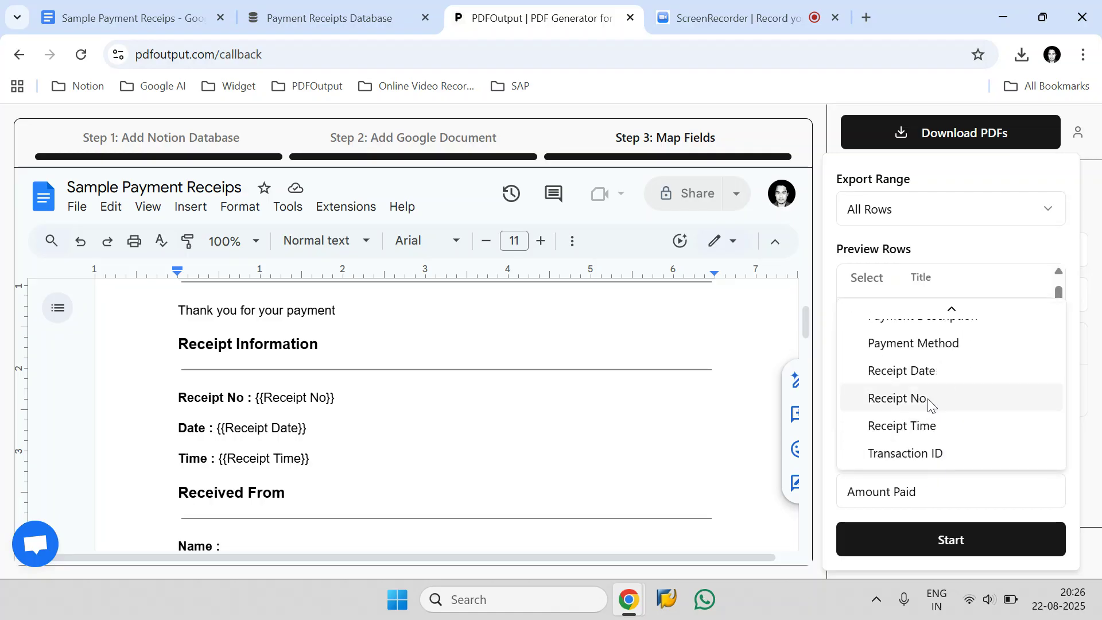
pyautogui.click(928, 399)
pyautogui.click(899, 457)
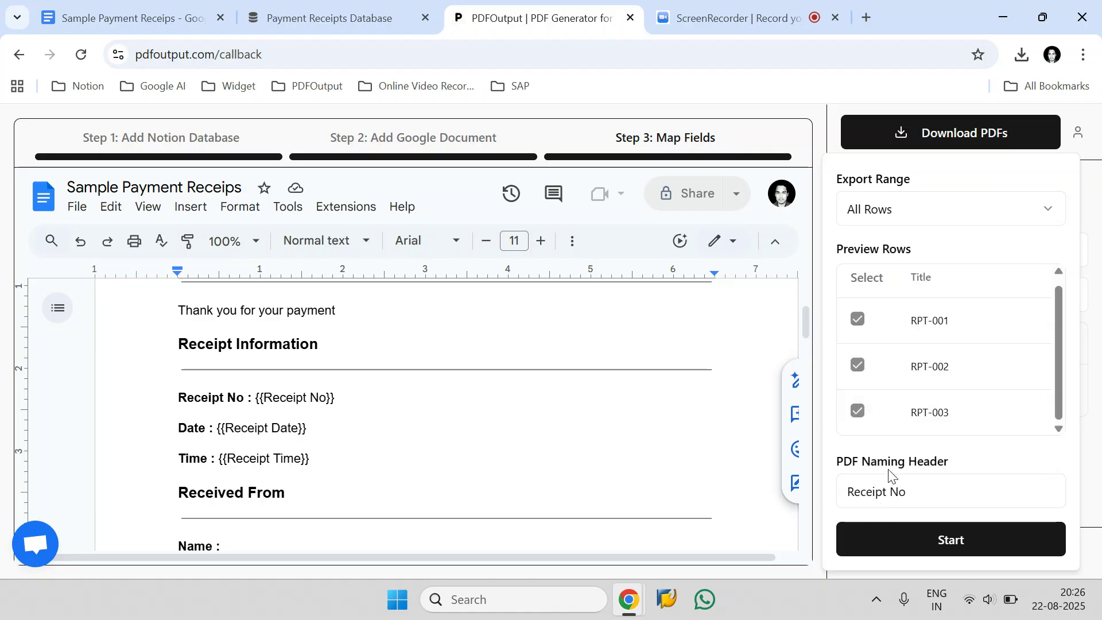
pyautogui.click(950, 541)
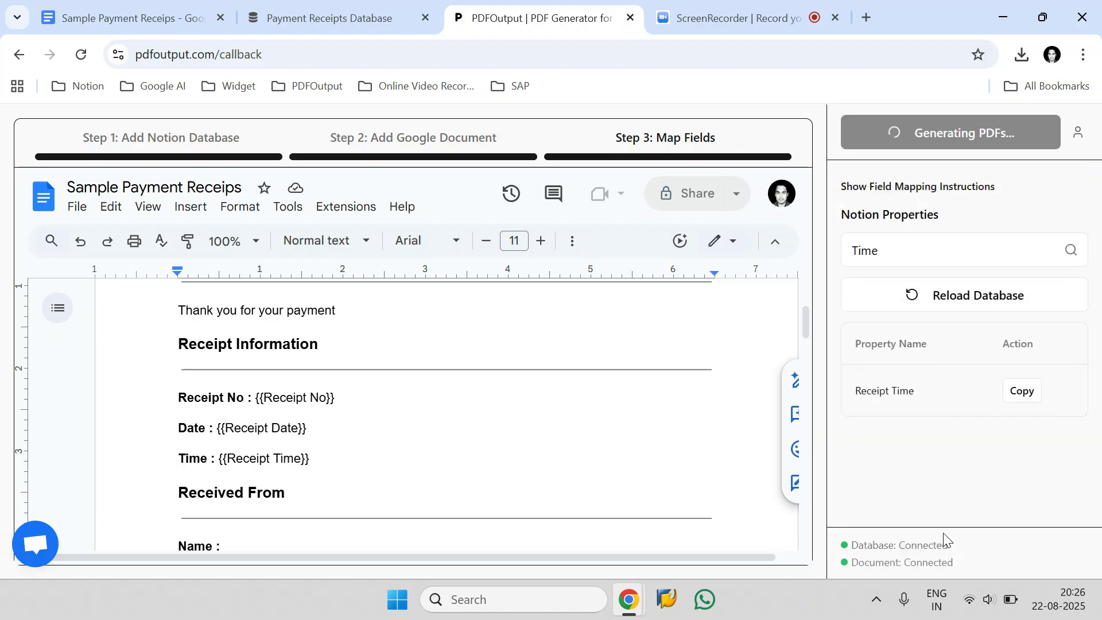
# Step: Check the receipt rows in the Notion Payment Receipts Database and return to PDFOutput
pyautogui.click(374, 13)
pyautogui.click(129, 379)
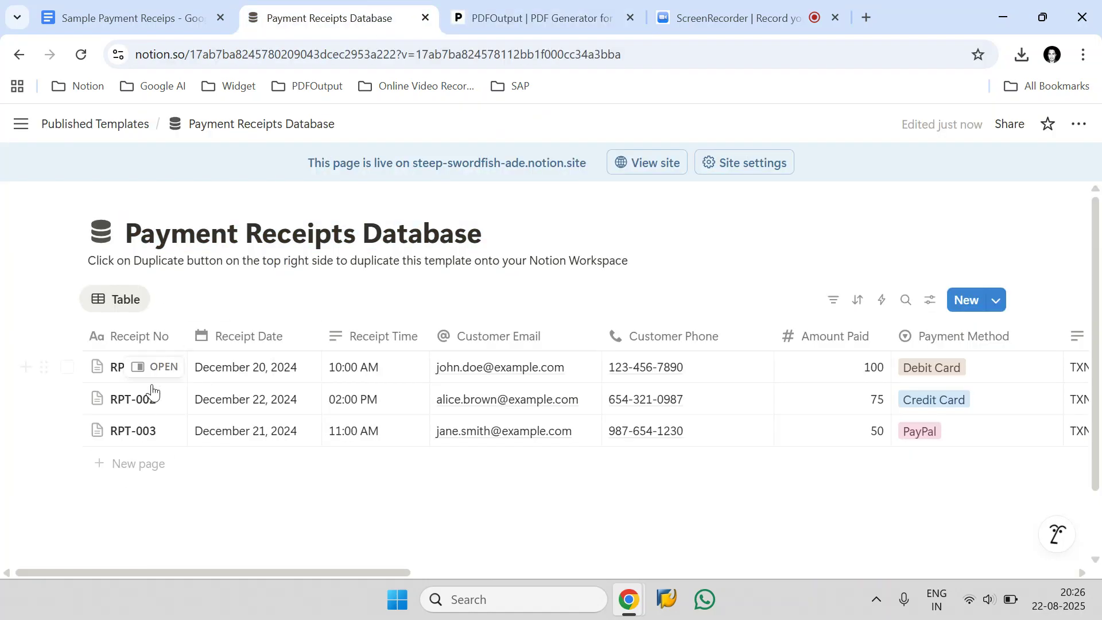
pyautogui.click(503, 8)
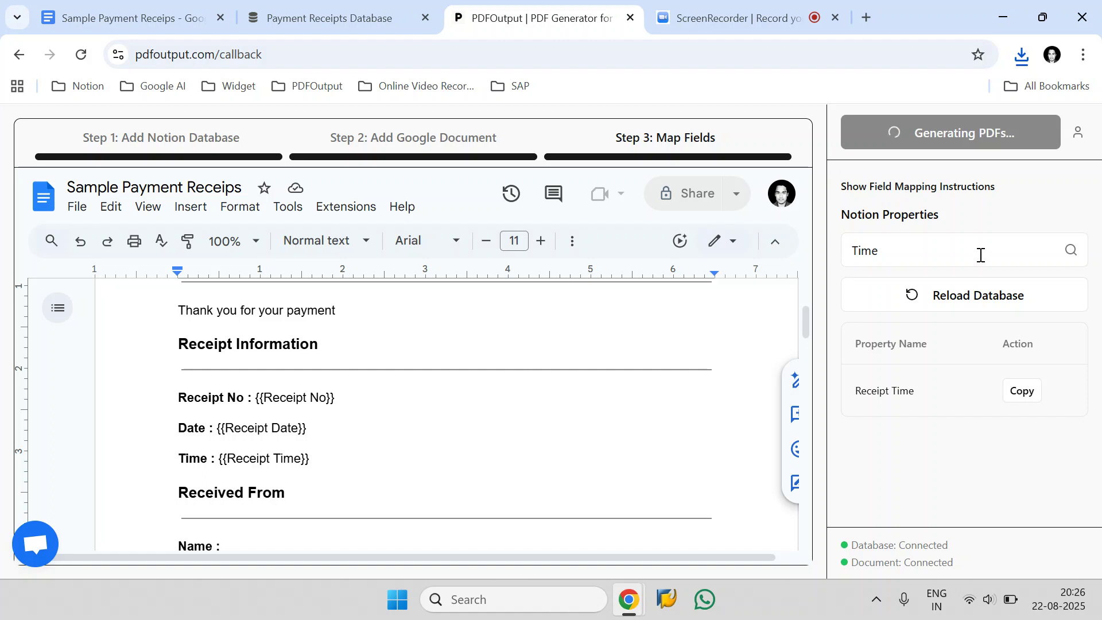
# Step: Open the downloaded RPT-001 PDF from the Downloads folder and check its receipt number
pyautogui.click(1018, 62)
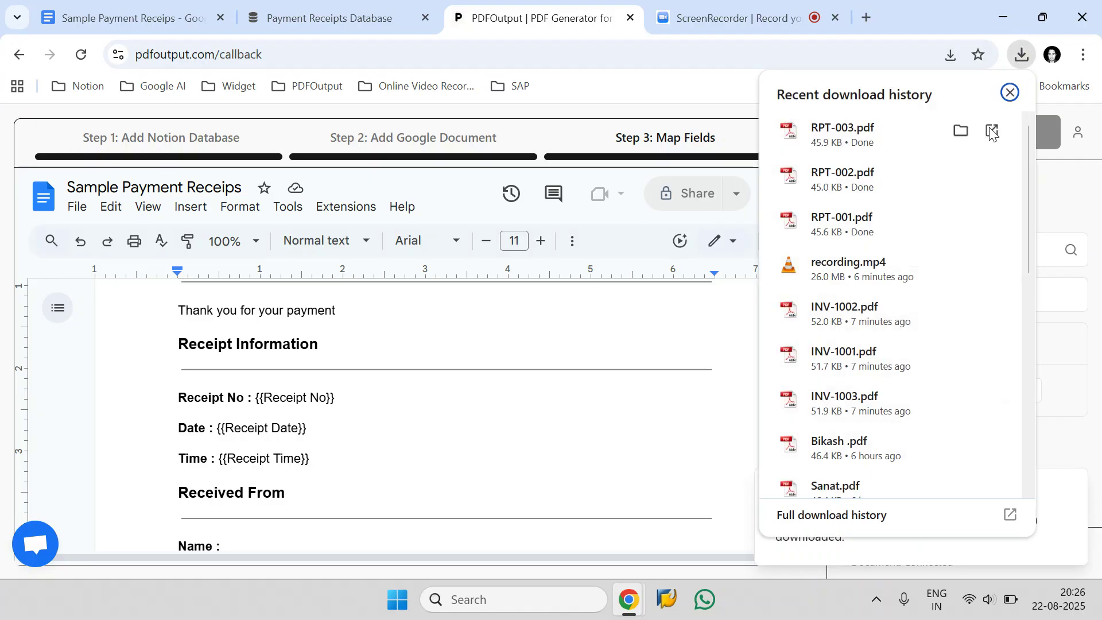
pyautogui.click(961, 131)
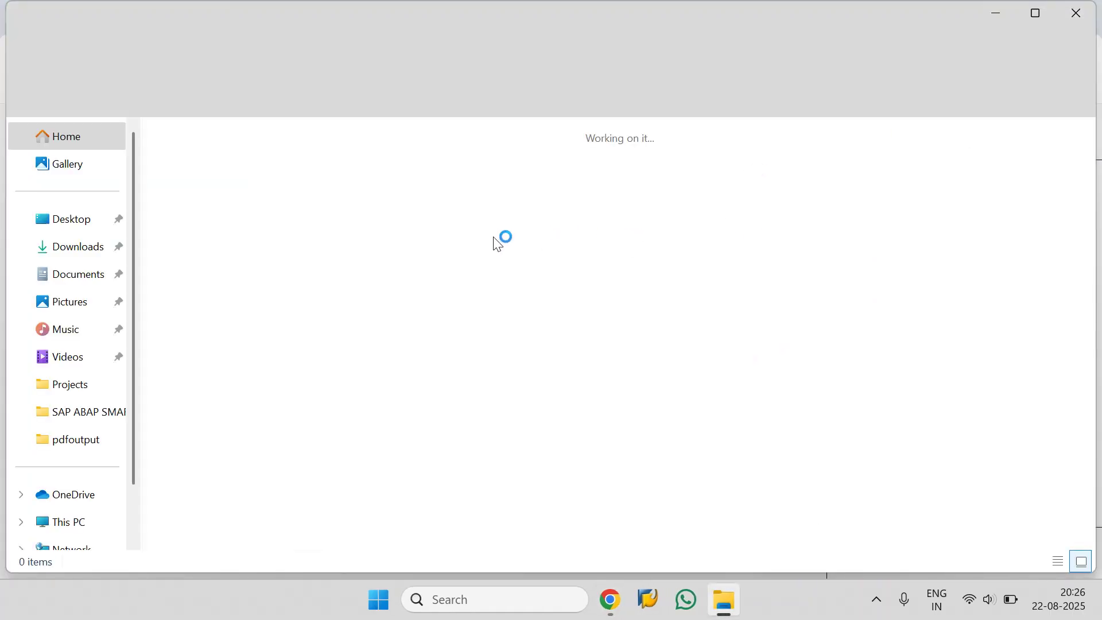
pyautogui.click(415, 207)
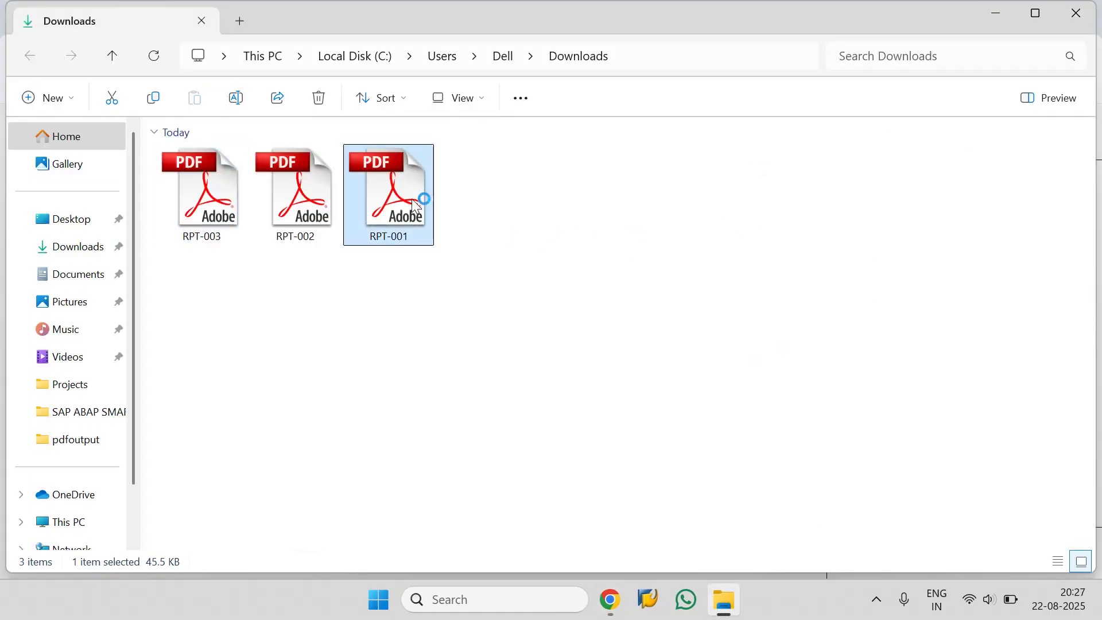
pyautogui.moveTo(355, 401); pyautogui.dragTo(276, 402)
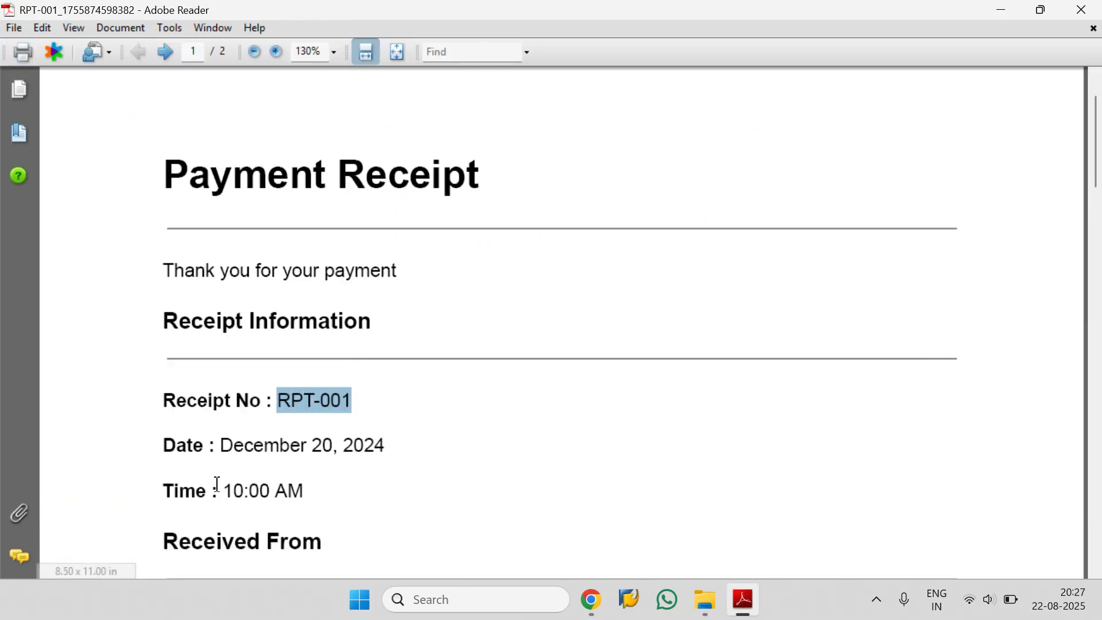
# Step: Review the Receipt Information, Received From and Payment Details sections of the RPT-001 PDF
pyautogui.scroll(-6, 576, 433)
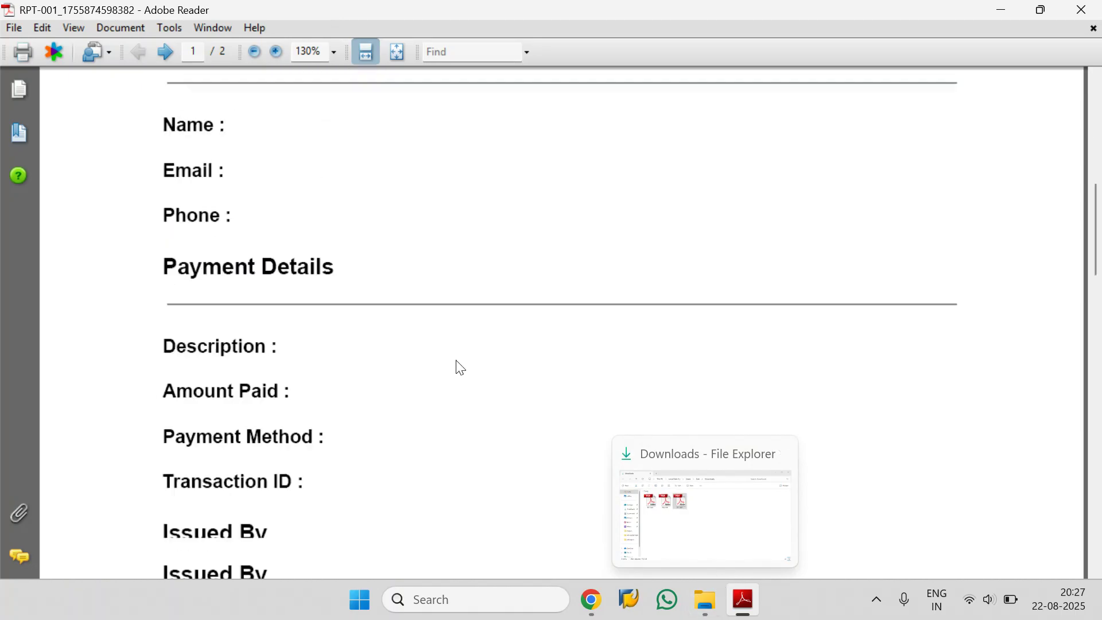
pyautogui.scroll(-13, 459, 367)
pyautogui.scroll(11, 446, 381)
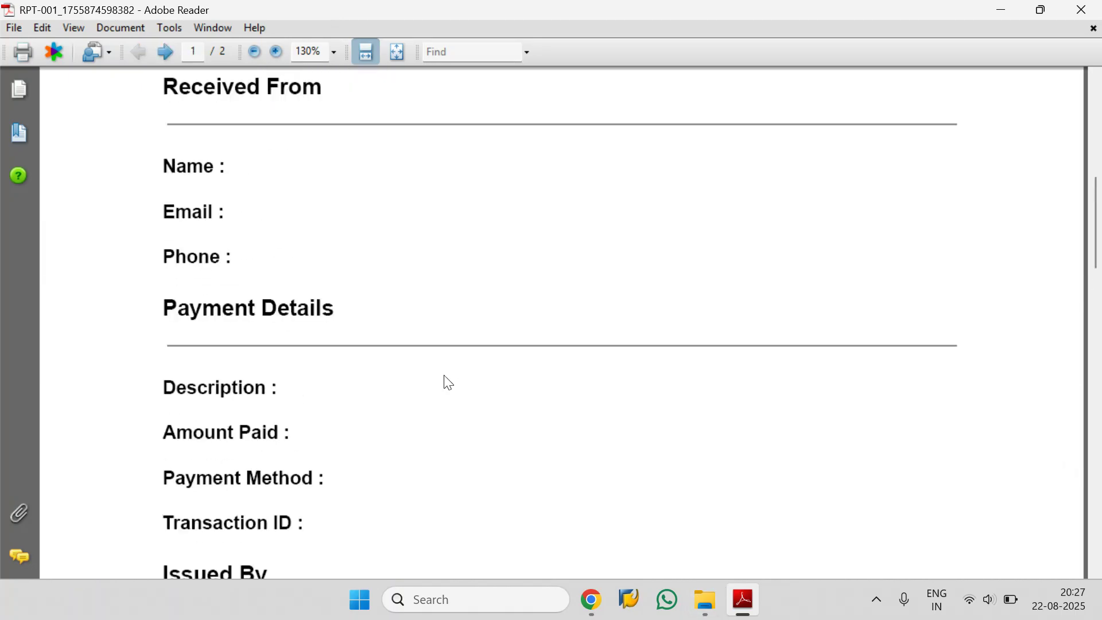
pyautogui.scroll(6, 460, 391)
# Step: Open the RPT-002 PDF from the Downloads folder and check its receipt number, date and time
pyautogui.click(712, 597)
pyautogui.click(338, 206)
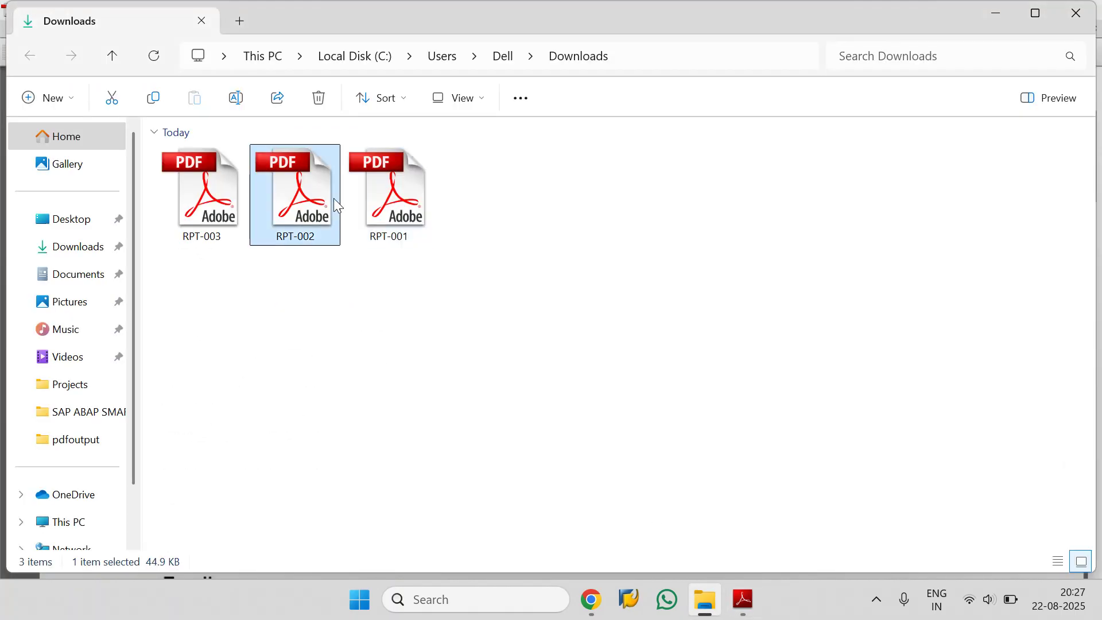
pyautogui.doubleClick(337, 206)
pyautogui.scroll(-1, 357, 291)
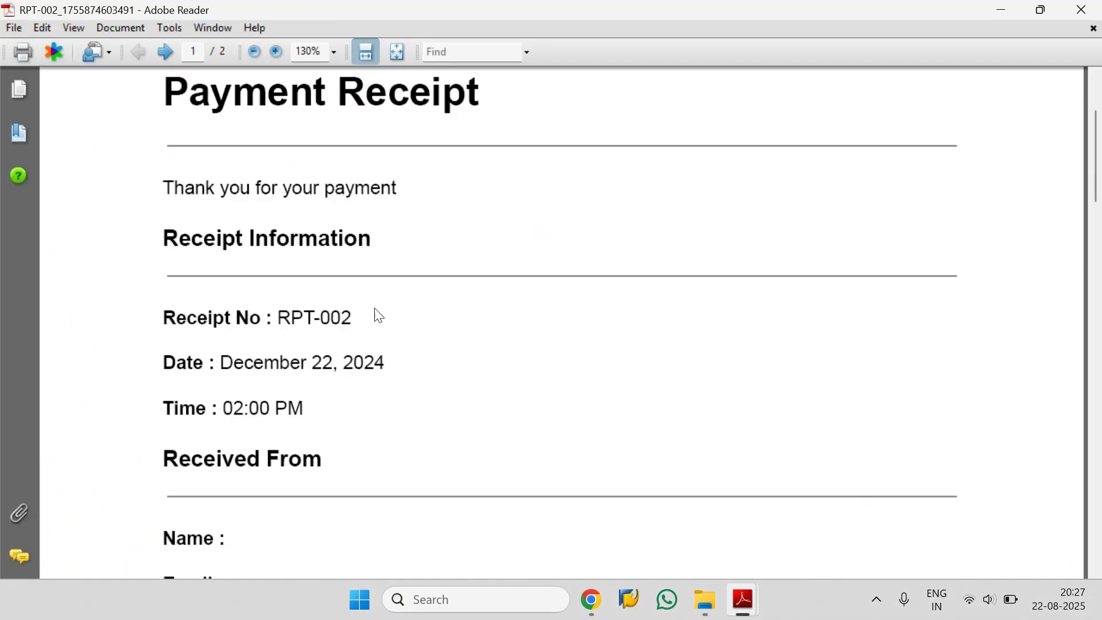
# Step: Open the RPT-003 PDF from the Downloads folder and check its receipt number, date and time
pyautogui.click(712, 618)
pyautogui.click(215, 201)
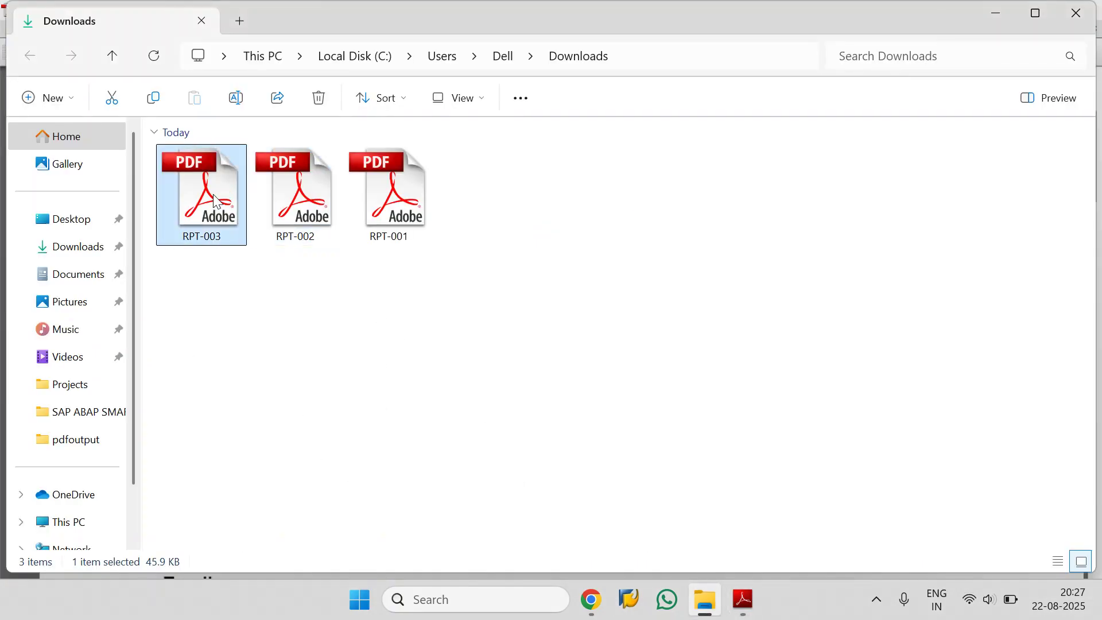
pyautogui.doubleClick(215, 201)
pyautogui.scroll(-1, 453, 285)
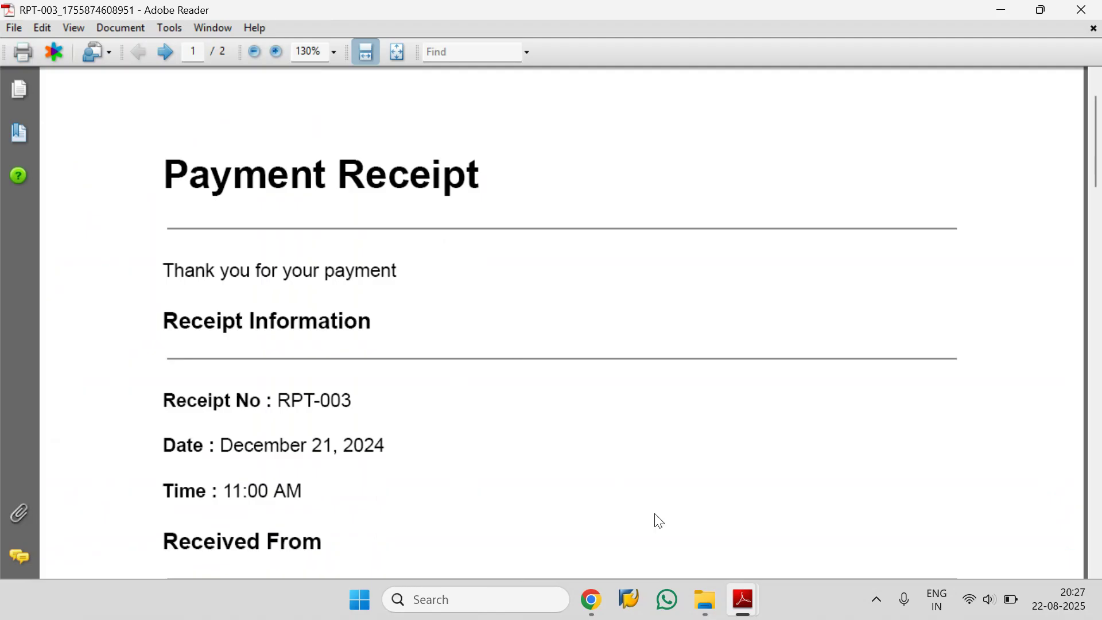
# Step: Look over the three open receipt PDFs in Adobe Reader and switch back to the PDFOutput page in Chrome
pyautogui.moveTo(749, 610)
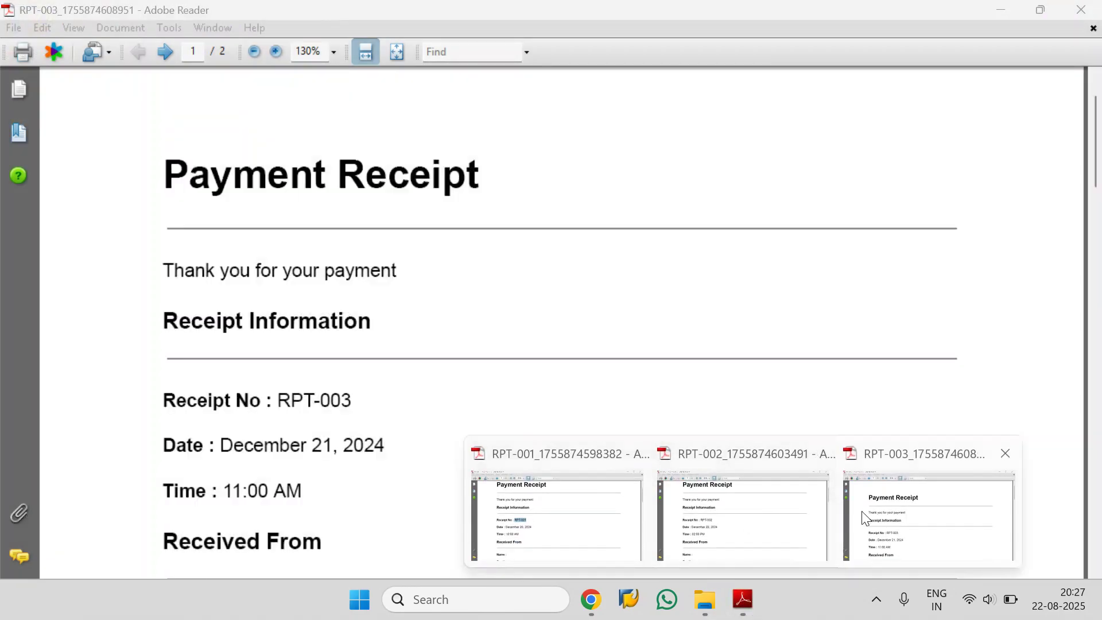
pyautogui.moveTo(683, 523)
pyautogui.click(600, 548)
pyautogui.moveTo(597, 602)
pyautogui.click(517, 536)
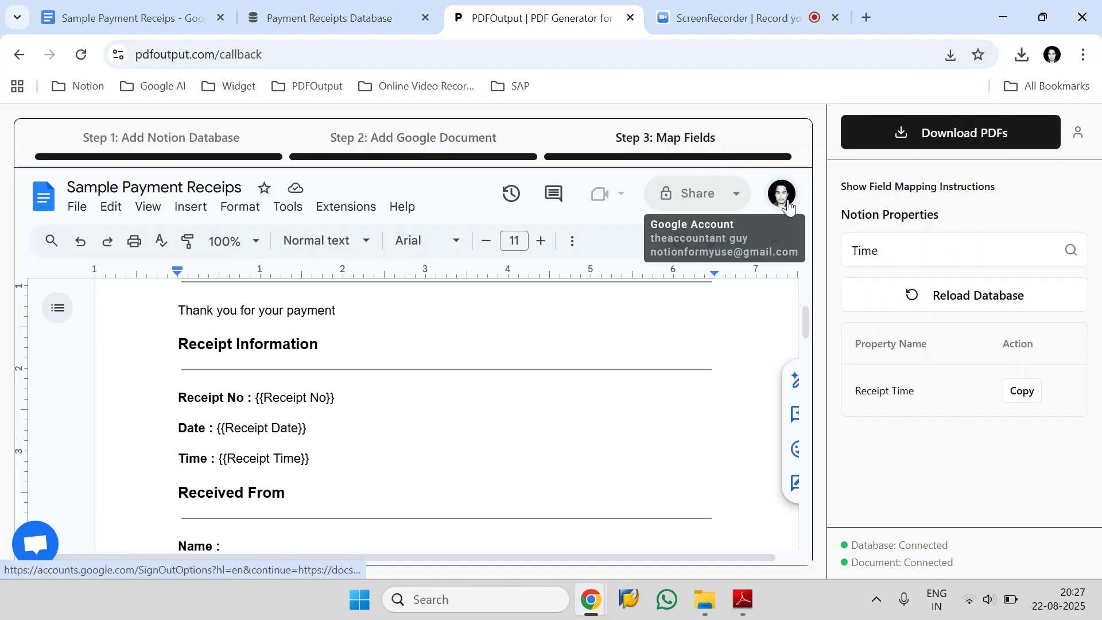
# Step: View the PDFOutput support chat and close it to return to the field mapping page
pyautogui.moveTo(691, 251); pyautogui.dragTo(808, 263)
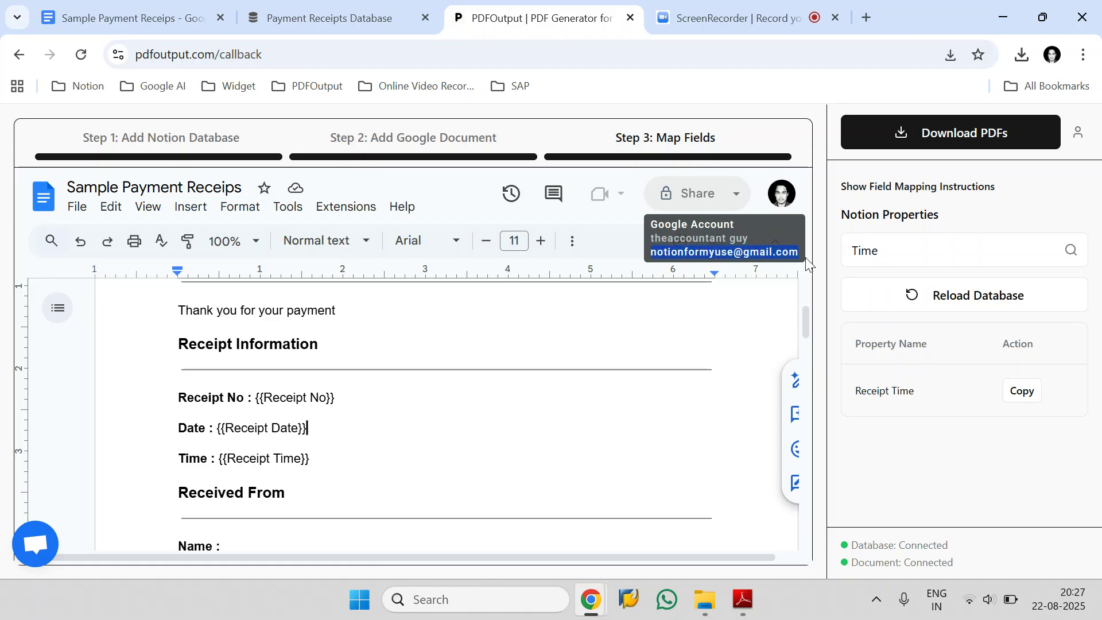
pyautogui.click(26, 536)
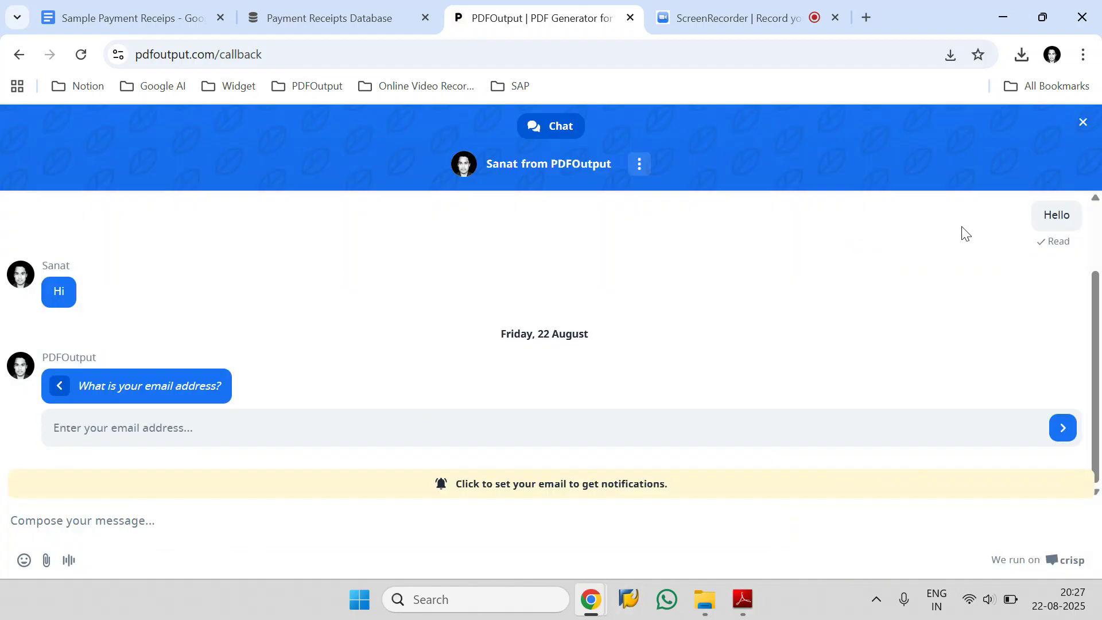
pyautogui.click(1082, 124)
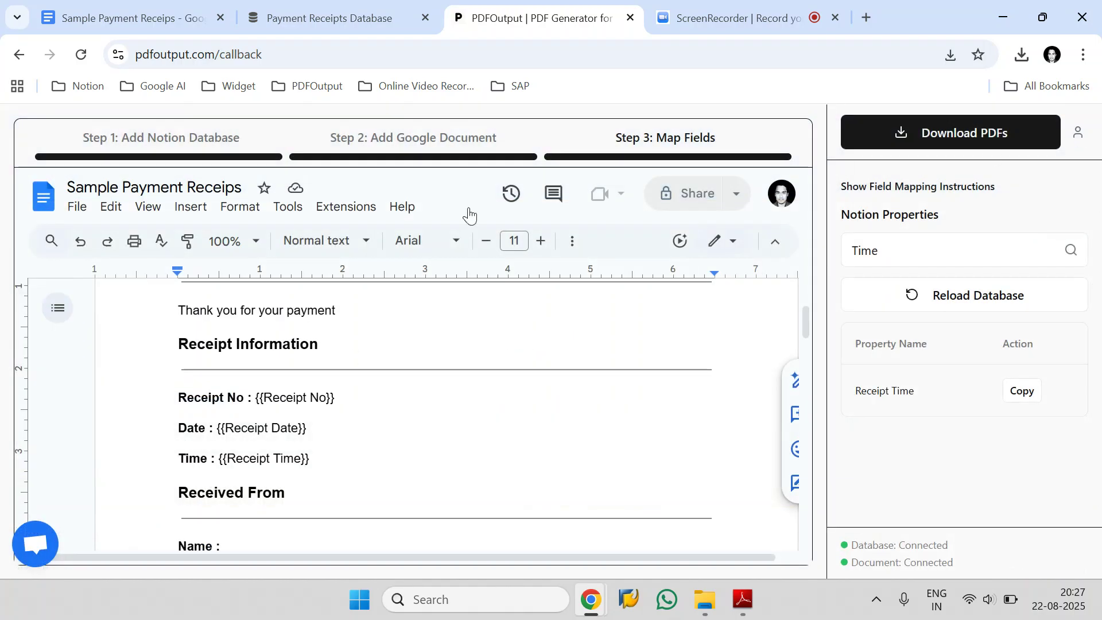